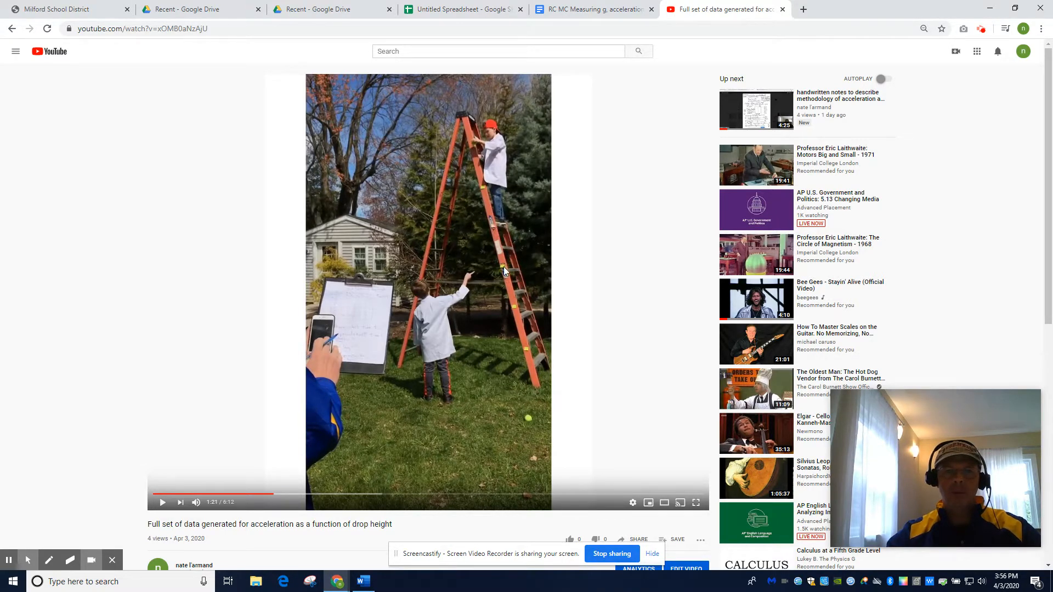
- Switch to the spreadsheet and open the customization options of the acceleration versus drop distance chart
{"action": "left_click", "coordinate": [475, 10]}
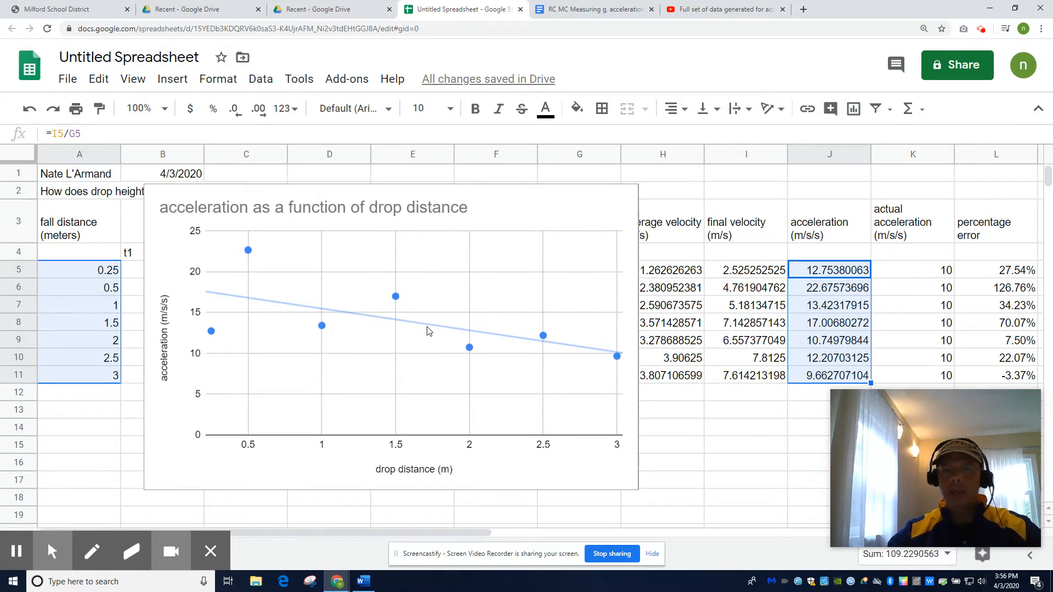
{"action": "left_click", "coordinate": [543, 214]}
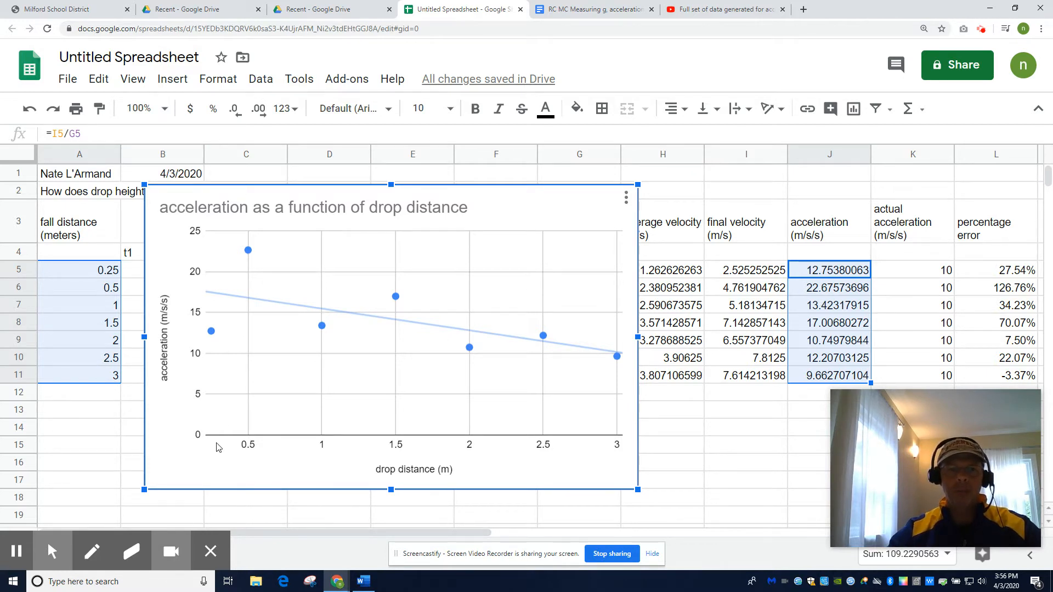
{"action": "left_click", "coordinate": [626, 199]}
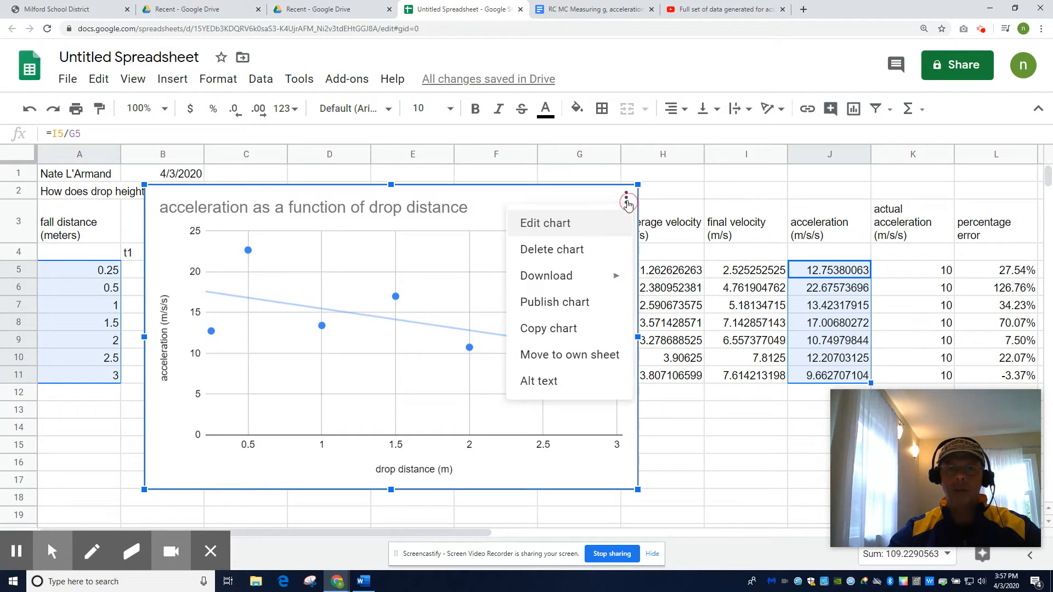
{"action": "left_click", "coordinate": [603, 226]}
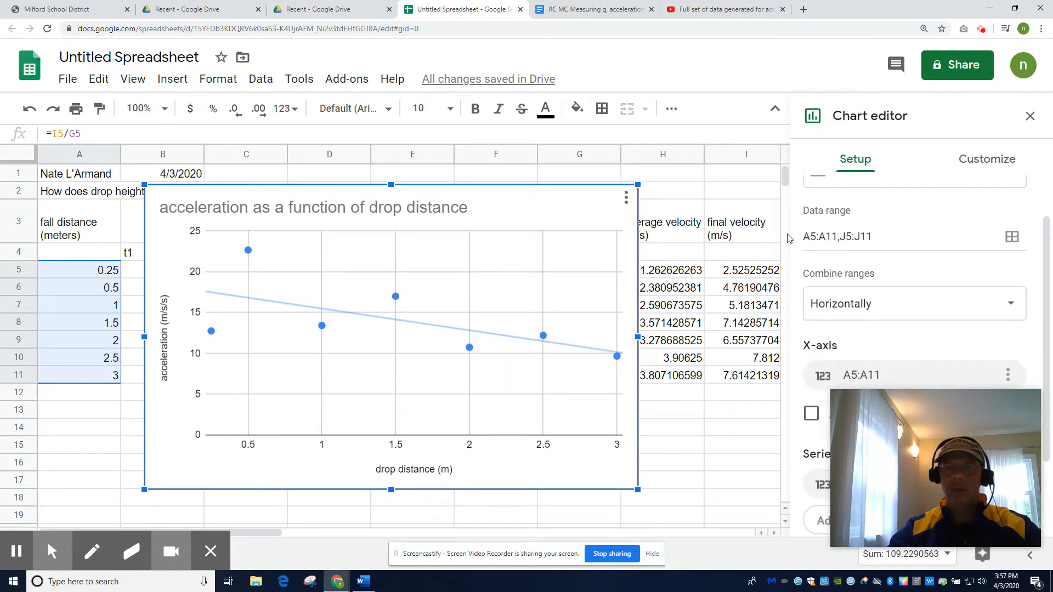
{"action": "left_click", "coordinate": [983, 157]}
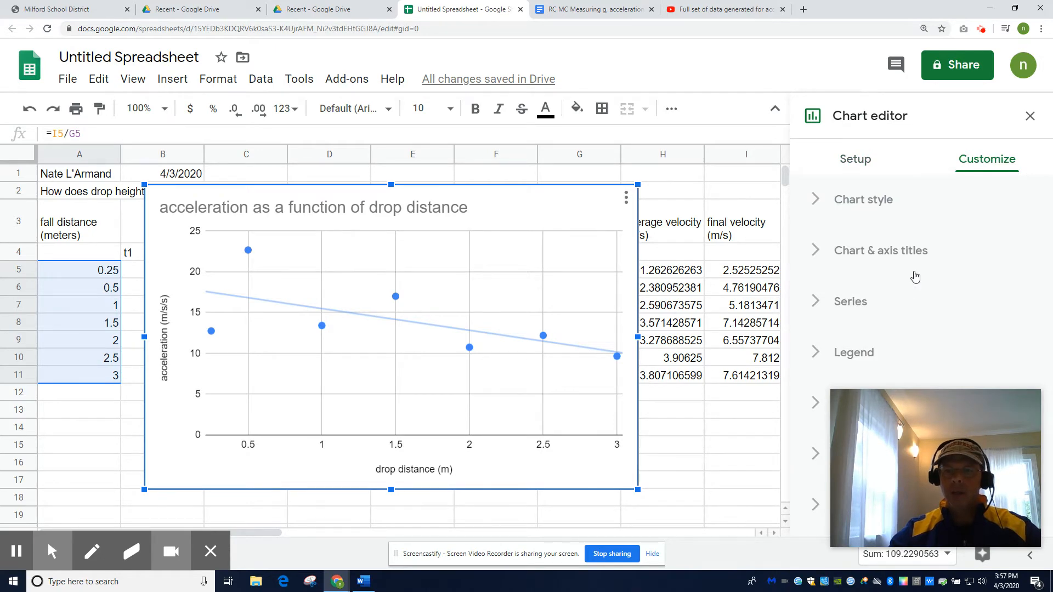
- Set the chart's horizontal axis to a minimum of 0 and a maximum of 4, and close the chart editor
{"action": "key", "text": "ctrl+plus"}
{"action": "key", "text": "ctrl+plus"}
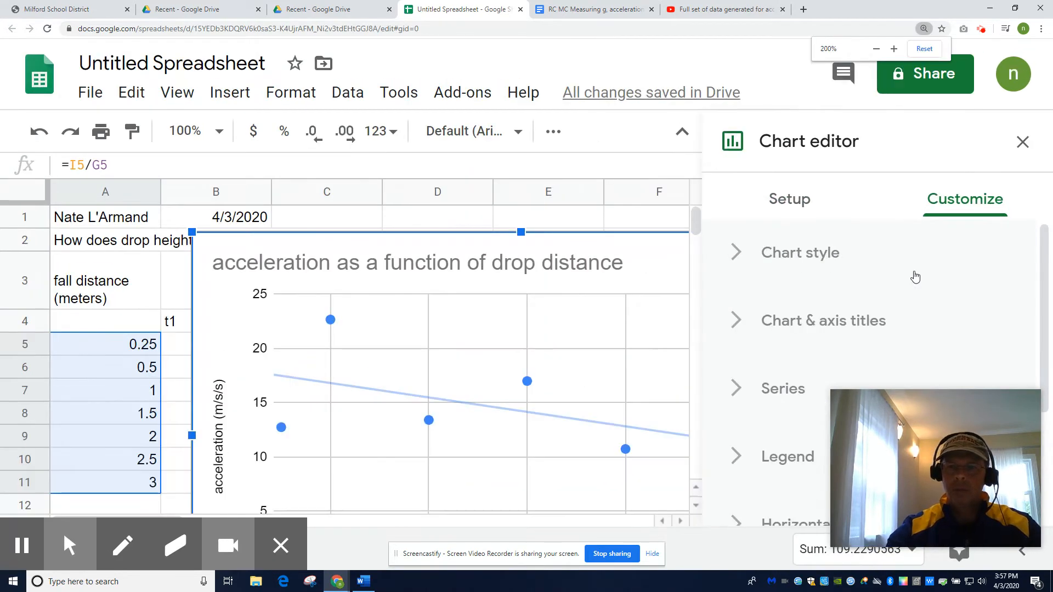
{"action": "key", "text": "ctrl+minus"}
{"action": "key", "text": "ctrl+minus"}
{"action": "key", "text": "ctrl+minus"}
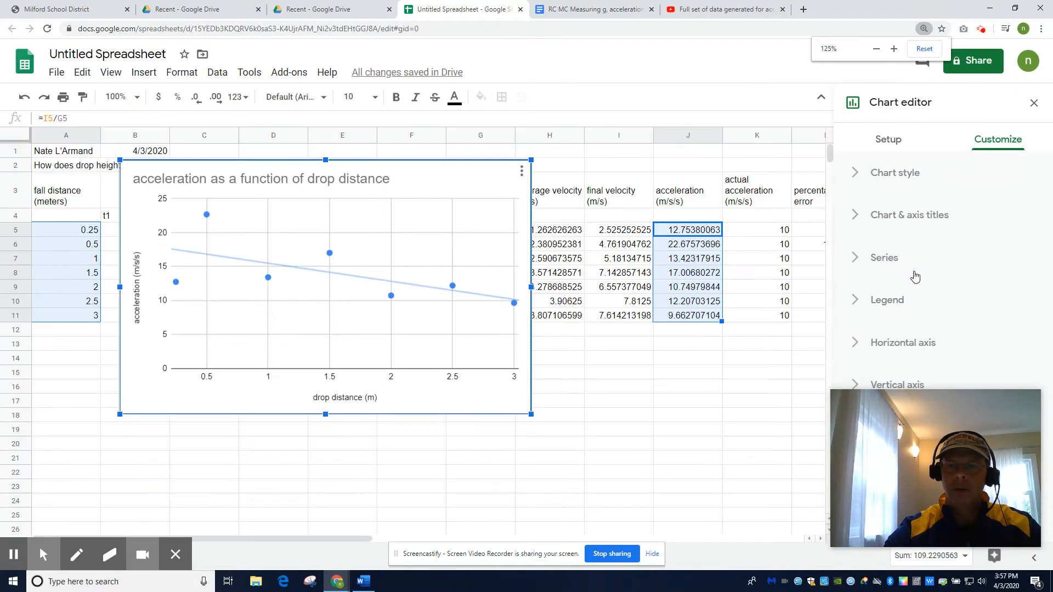
{"action": "key", "text": "ctrl+minus"}
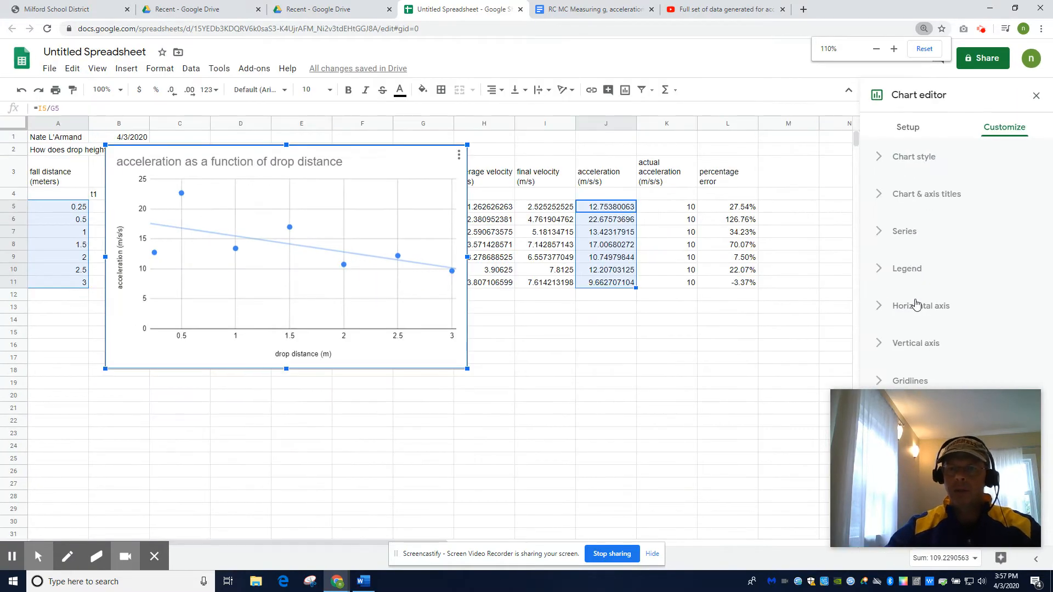
{"action": "left_click", "coordinate": [916, 313]}
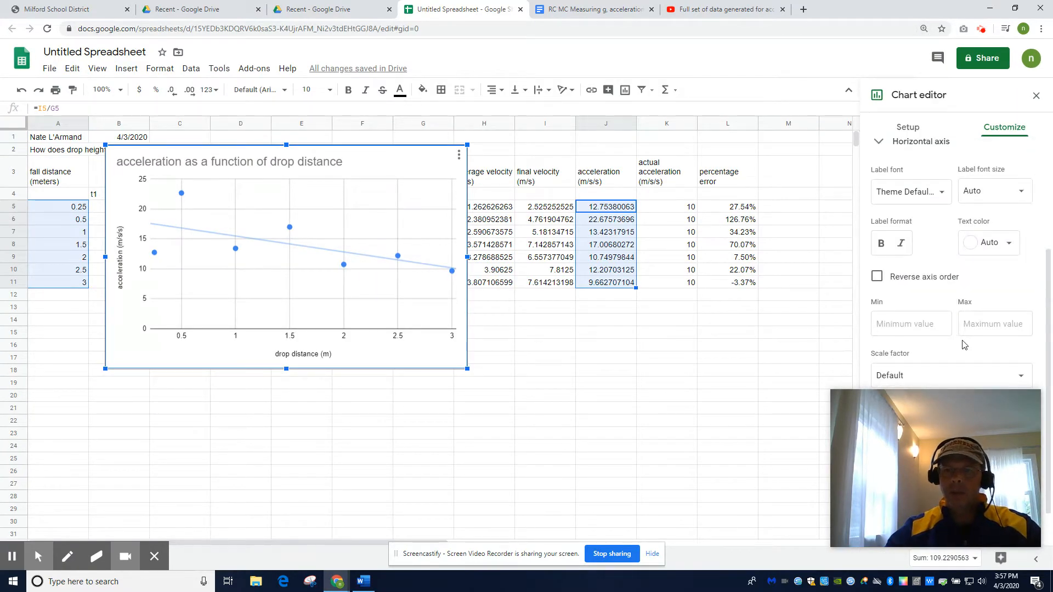
{"action": "left_click", "coordinate": [944, 330]}
{"action": "type", "text": "0"}
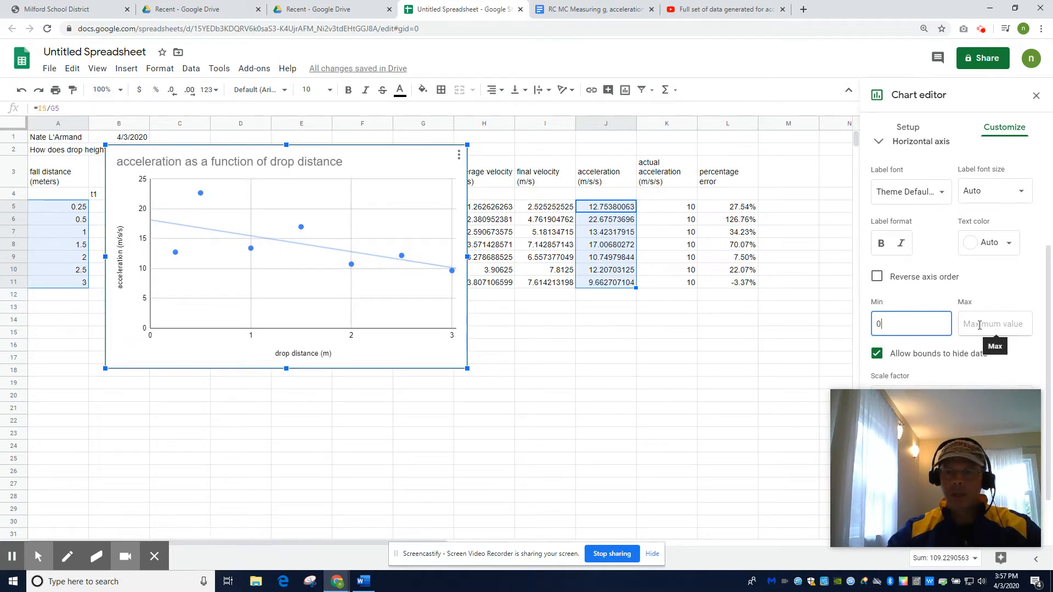
{"action": "left_click", "coordinate": [980, 325]}
{"action": "type", "text": "4"}
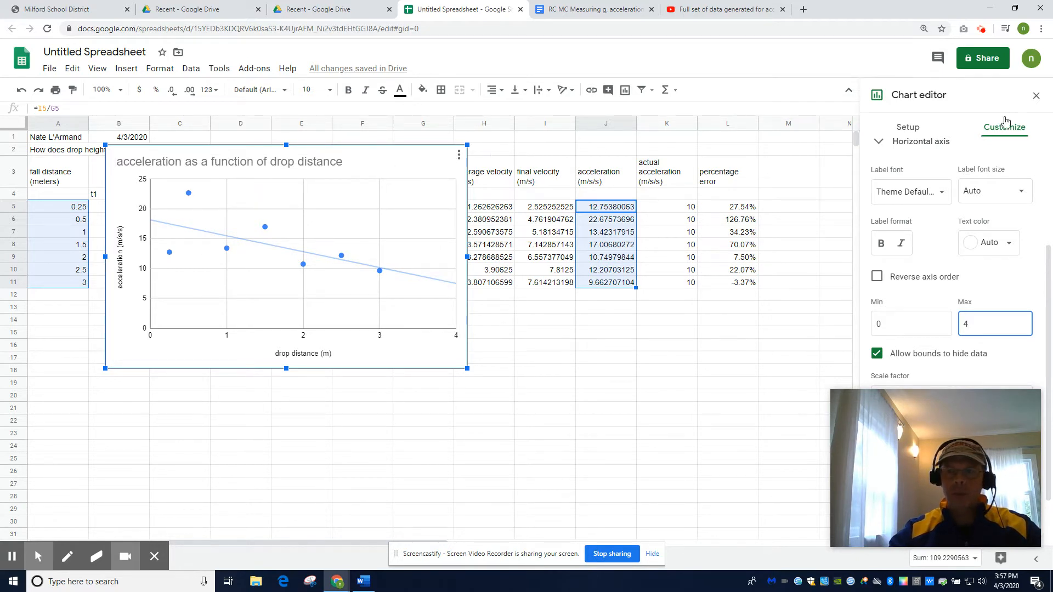
{"action": "left_click", "coordinate": [1036, 96]}
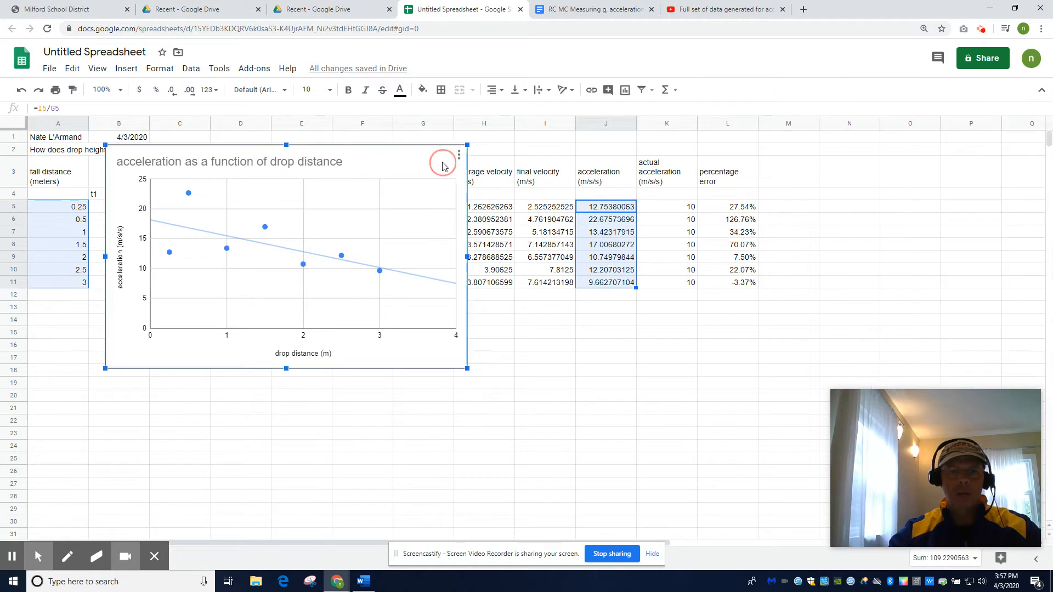
- Copy the acceleration chart and create a new blank Google Docs document from Google Drive
{"action": "left_click", "coordinate": [459, 156]}
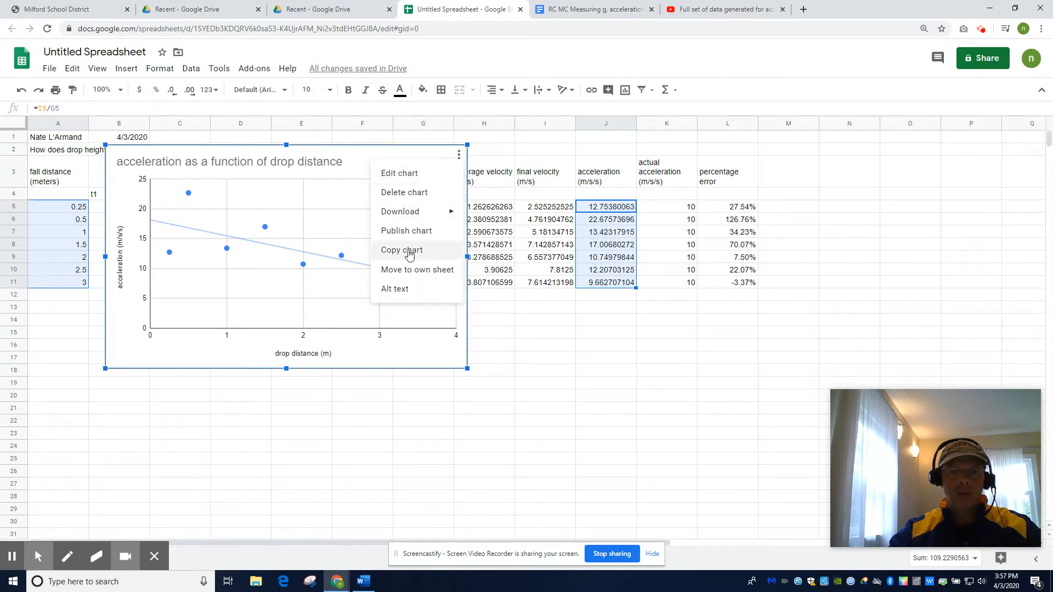
{"action": "left_click", "coordinate": [409, 255]}
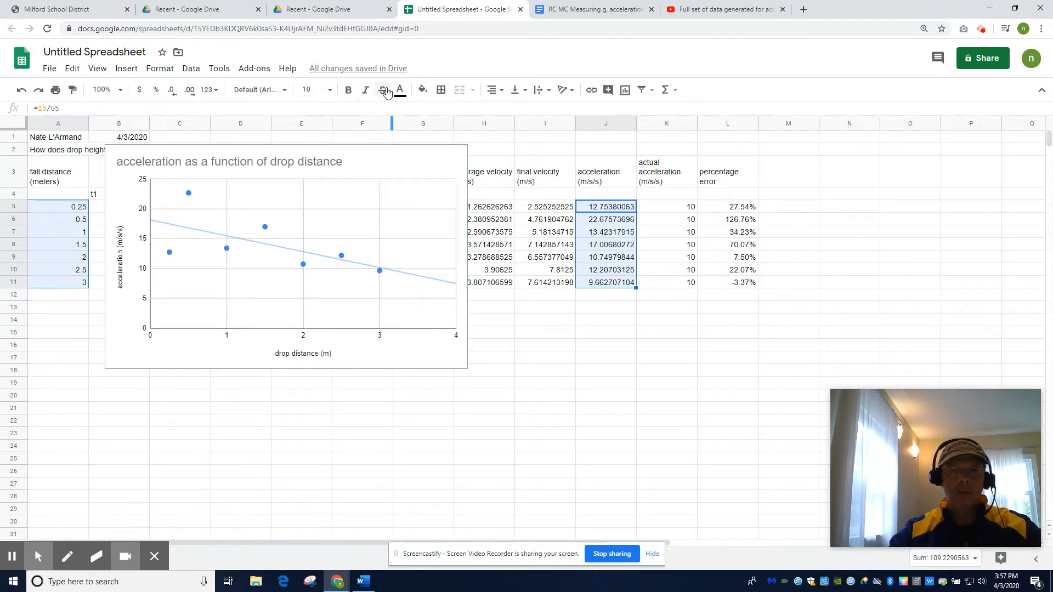
{"action": "left_click", "coordinate": [336, 15]}
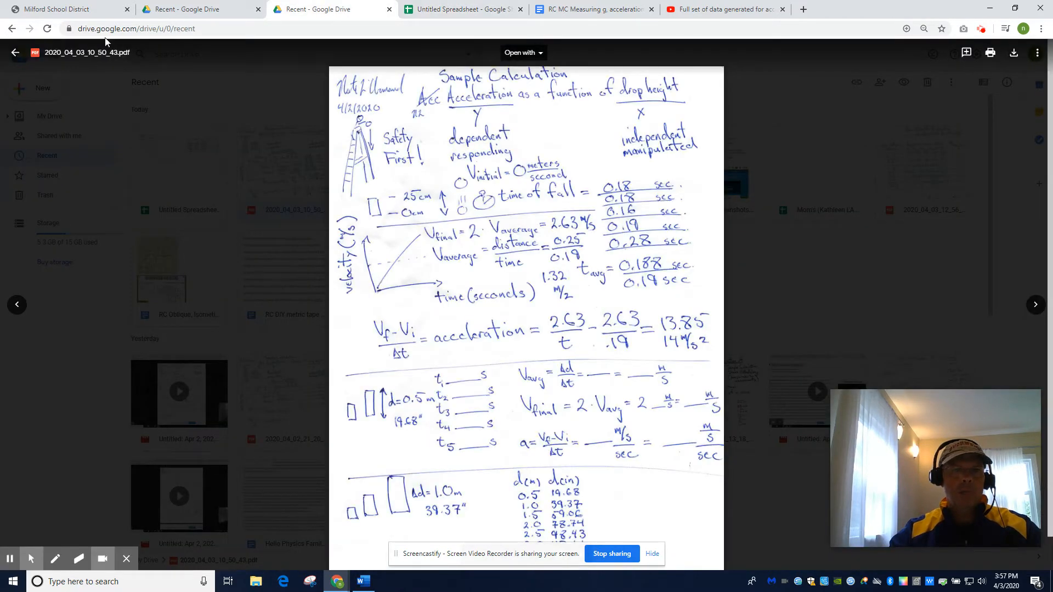
{"action": "left_click", "coordinate": [803, 9]}
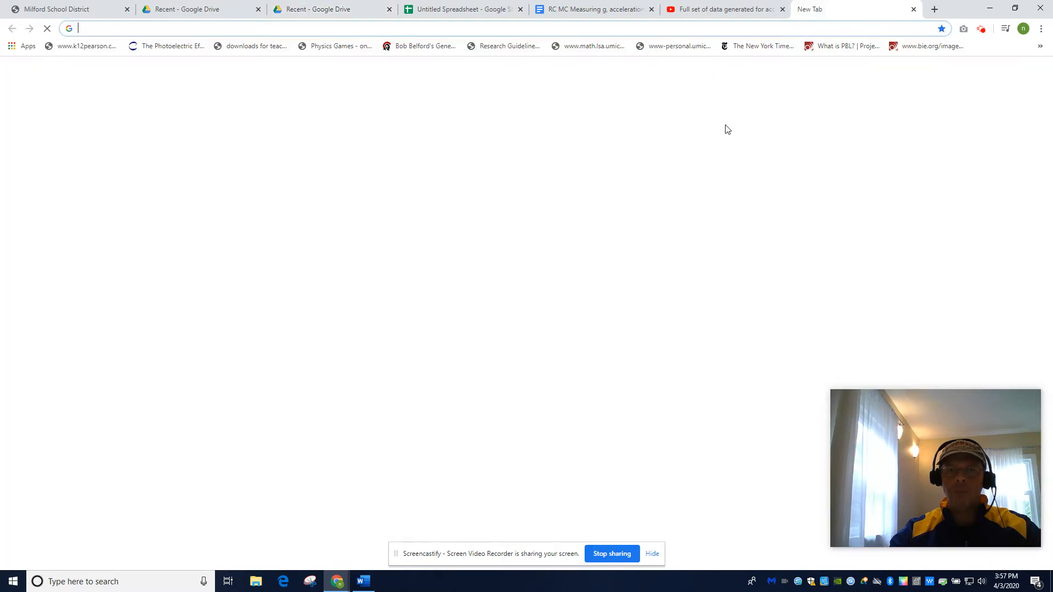
{"action": "left_click", "coordinate": [463, 283]}
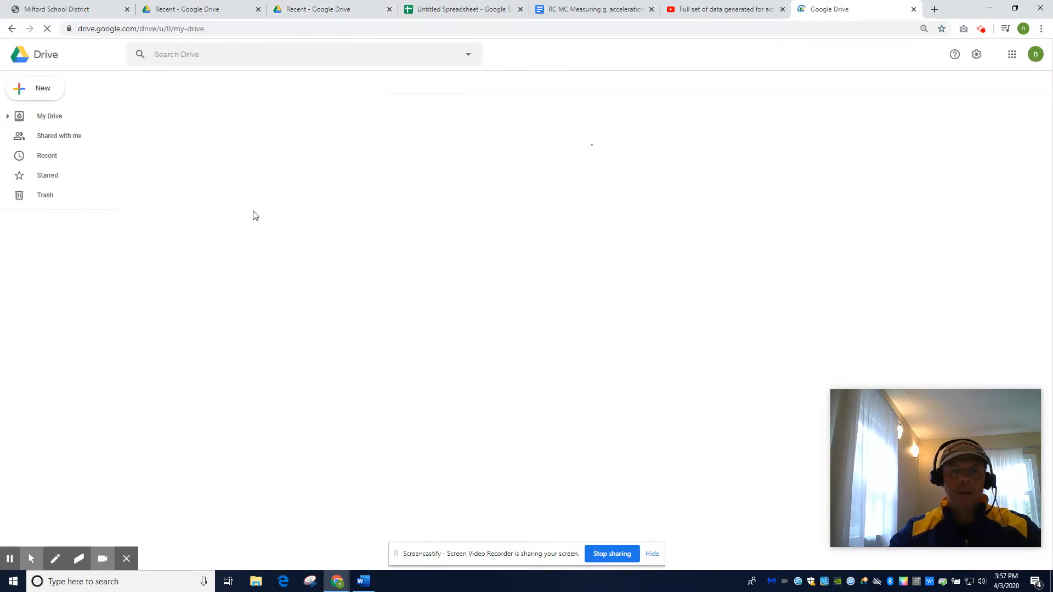
{"action": "left_click", "coordinate": [45, 92]}
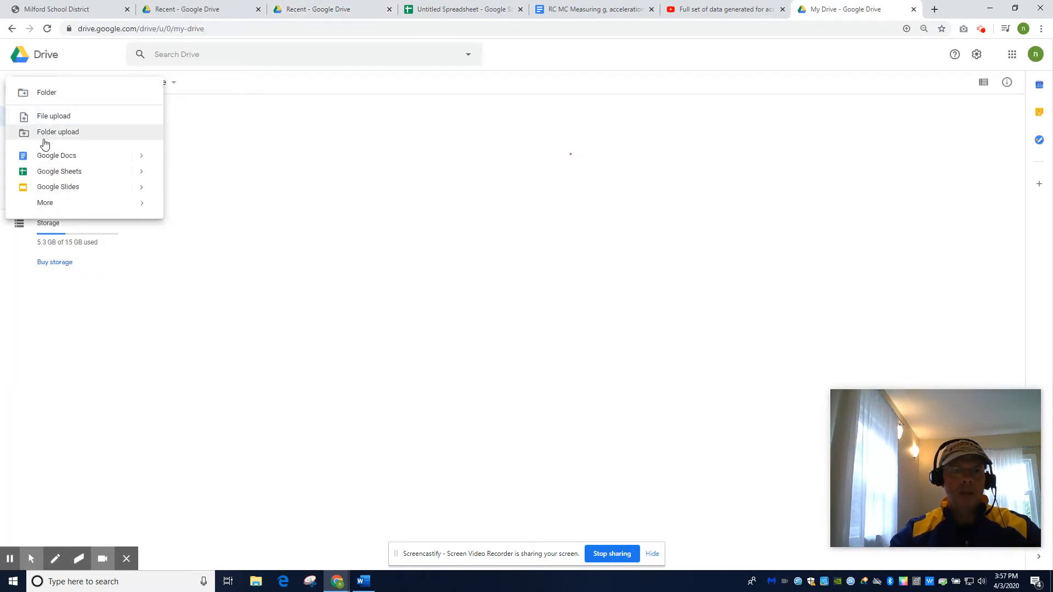
{"action": "left_click", "coordinate": [43, 155]}
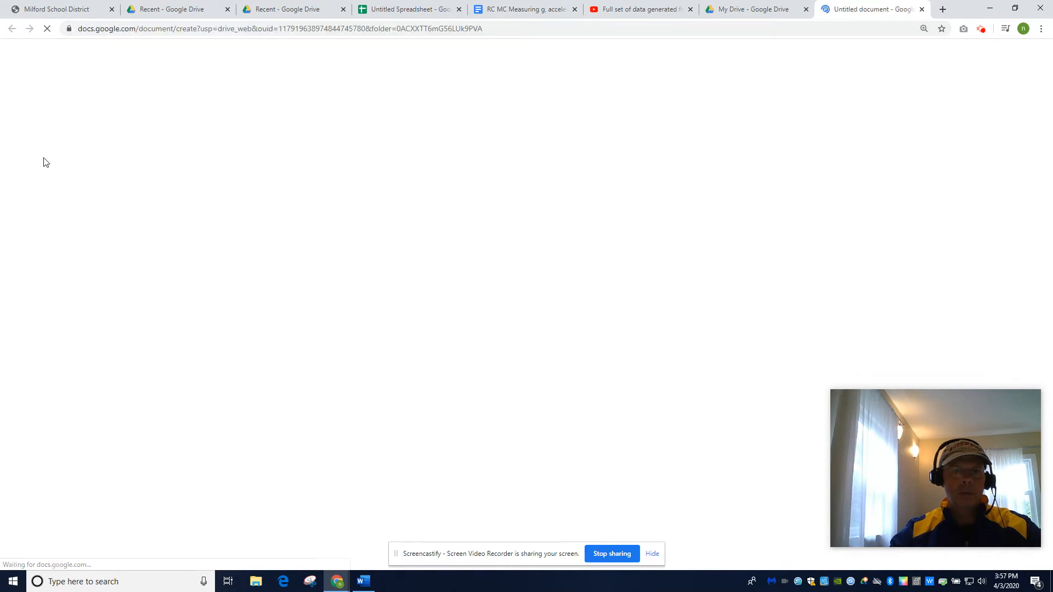
- Paste the copied chart into the blank document, linked to the spreadsheet
{"action": "left_click", "coordinate": [373, 159]}
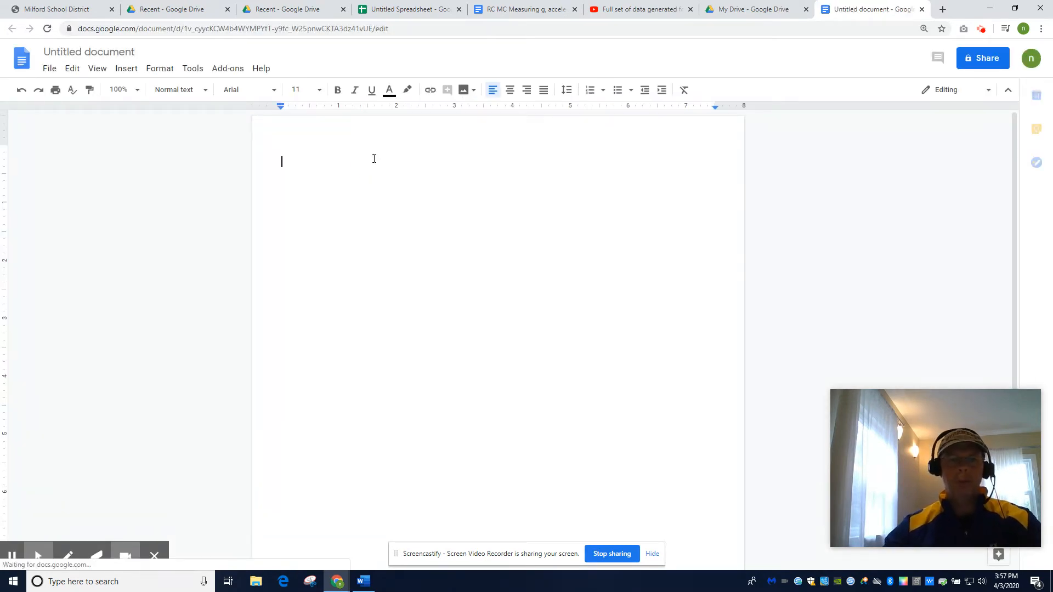
{"action": "key", "text": "ctrl+v"}
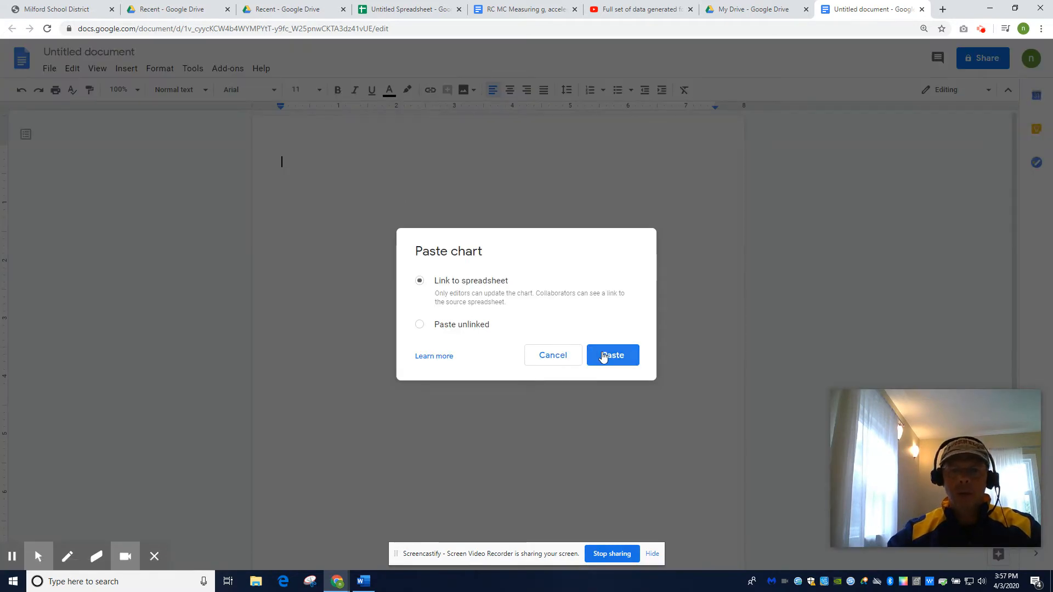
{"action": "left_click", "coordinate": [606, 354]}
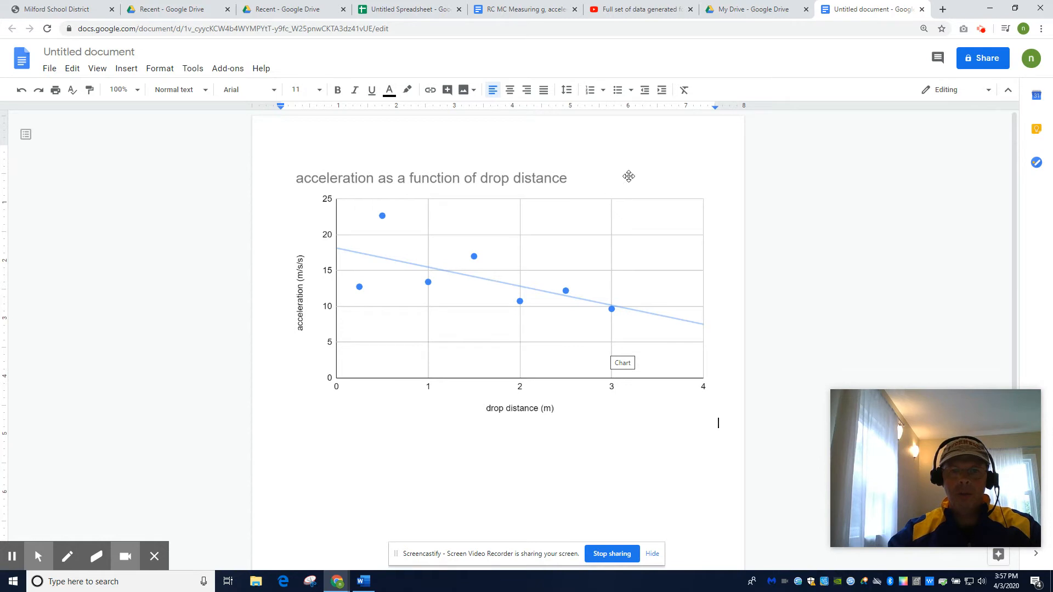
- Return to the spreadsheet and move the chart below the data table, with its upper edge at about row 17
{"action": "left_click", "coordinate": [418, 10]}
{"action": "left_click", "coordinate": [407, 176]}
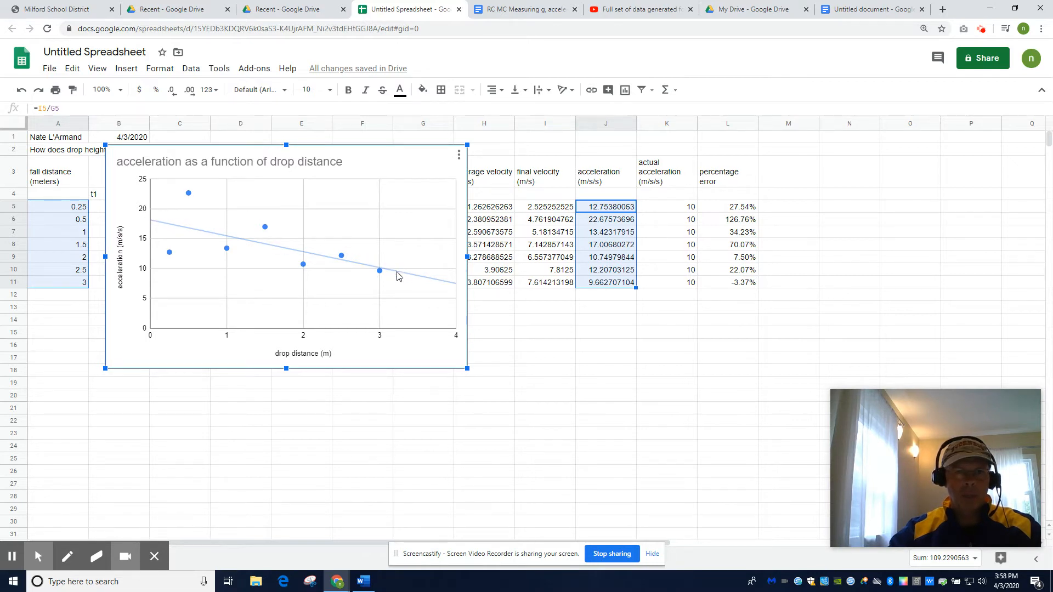
{"action": "mouse_move", "coordinate": [379, 272]}
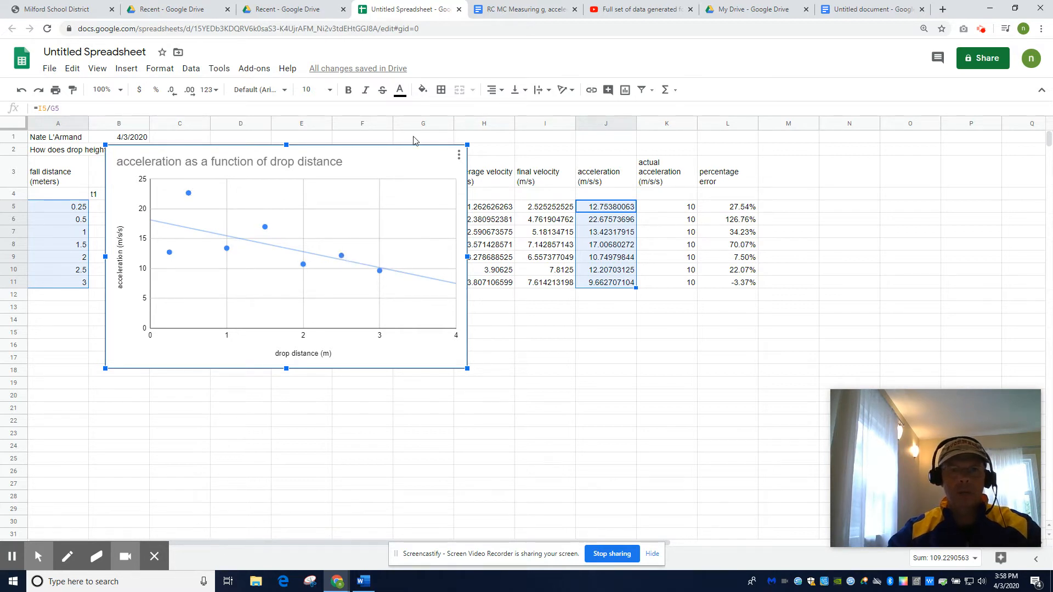
{"action": "left_click_drag", "start_coordinate": [394, 168], "coordinate": [361, 368]}
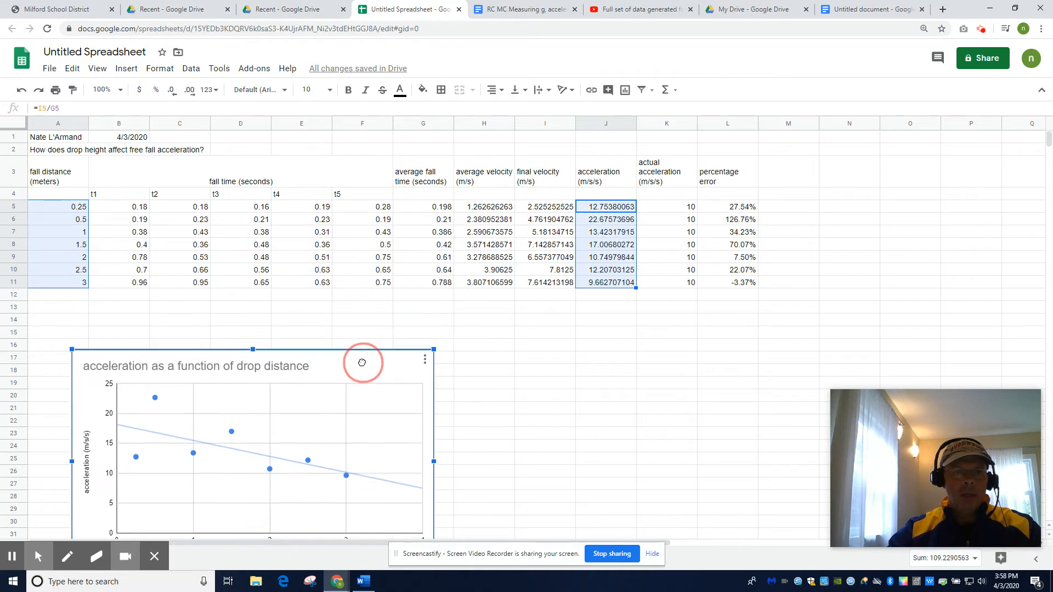
{"action": "scroll", "coordinate": [362, 367], "scroll_direction": "down", "scroll_amount": 1}
{"action": "scroll", "coordinate": [180, 240], "scroll_direction": "up", "scroll_amount": 1}
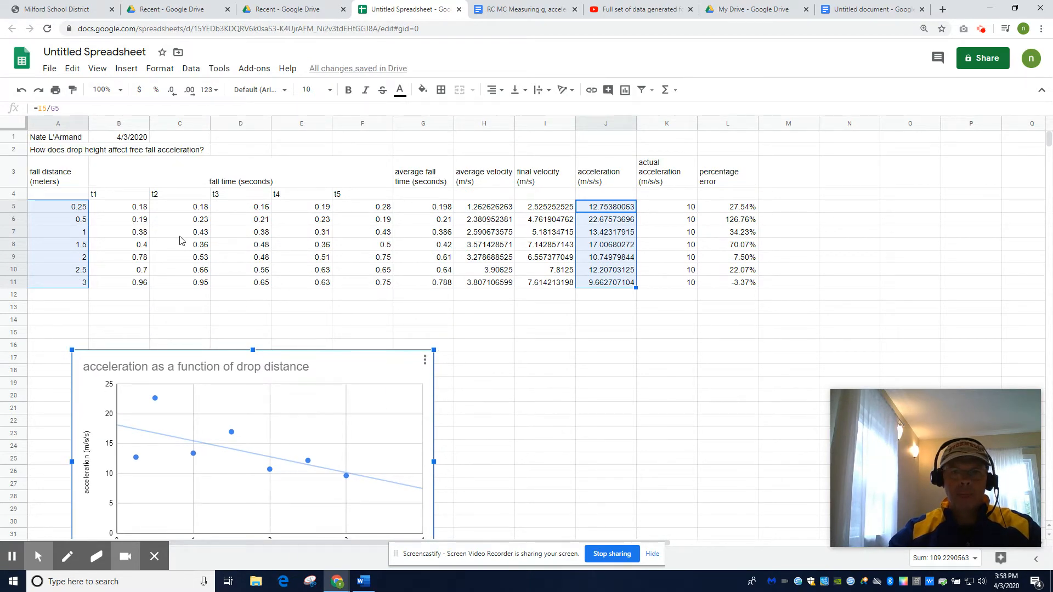
- Center-align the data table in A3:L11 and apply borders to all its cells
{"action": "left_click_drag", "start_coordinate": [48, 176], "coordinate": [736, 286]}
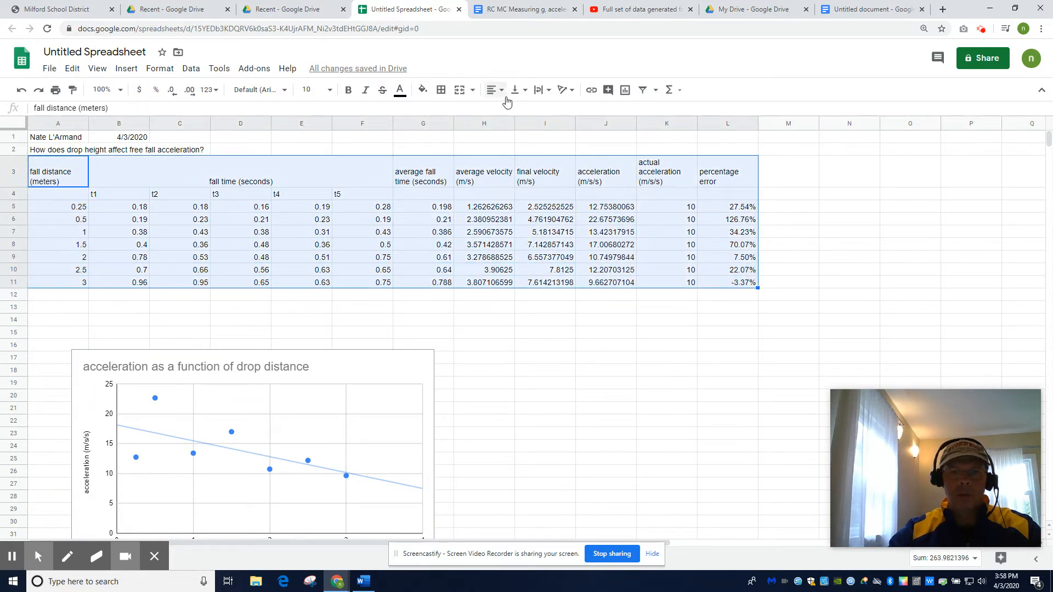
{"action": "left_click", "coordinate": [499, 90]}
{"action": "left_click", "coordinate": [510, 110]}
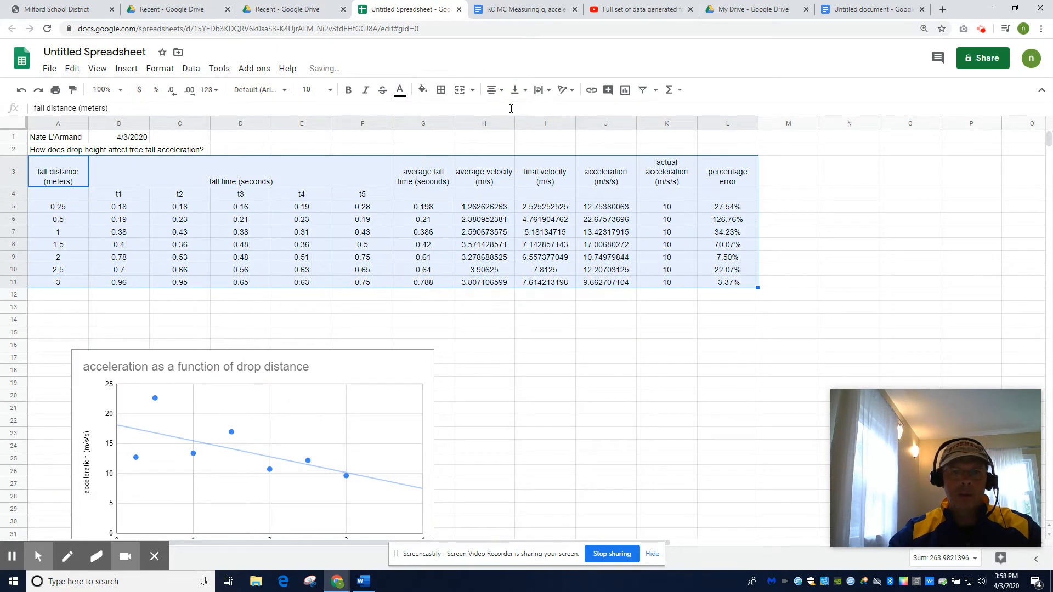
{"action": "left_click", "coordinate": [441, 90]}
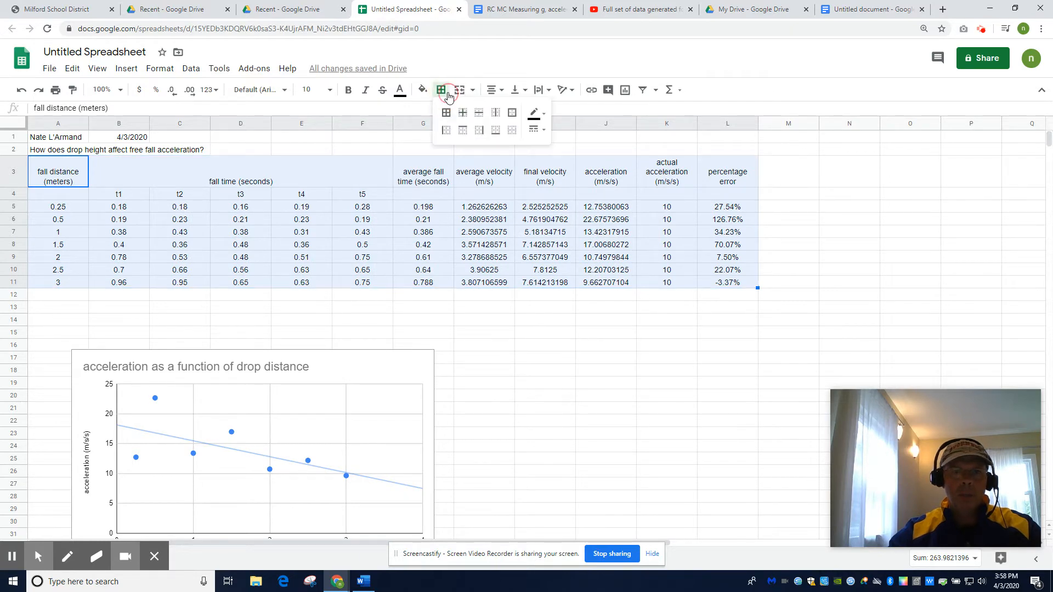
{"action": "left_click", "coordinate": [447, 114]}
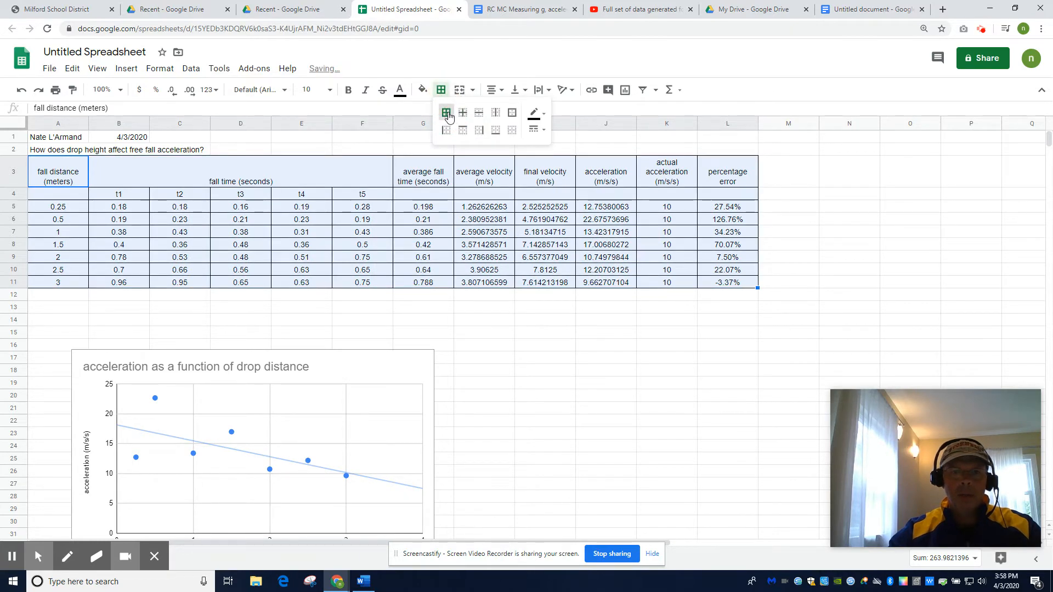
- Reduce the average velocity, final velocity and acceleration values in H5:J11 to three decimal places
{"action": "left_click_drag", "start_coordinate": [470, 210], "coordinate": [609, 283]}
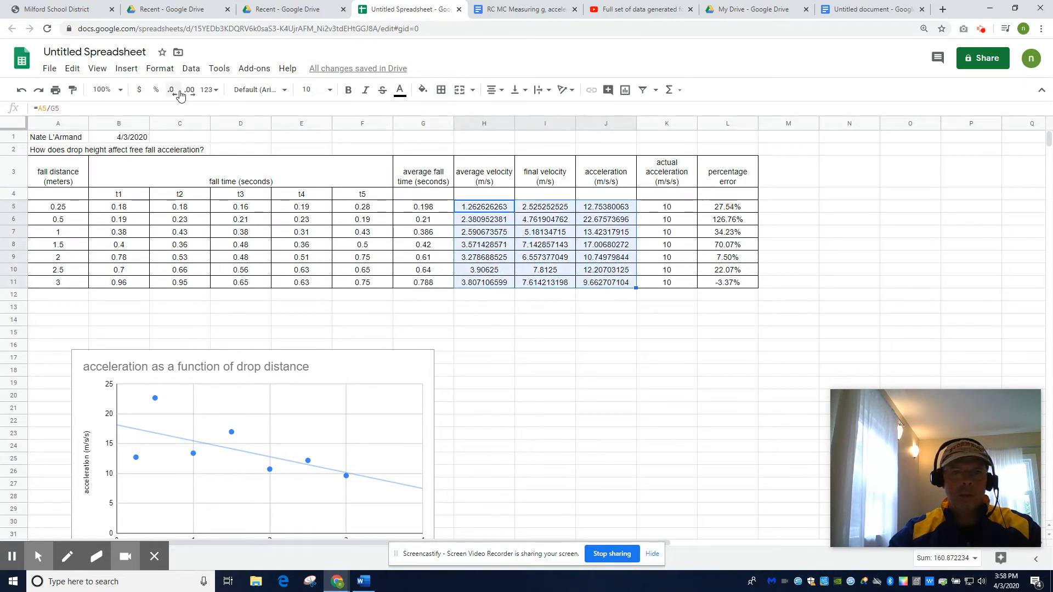
{"action": "left_click", "coordinate": [173, 91]}
{"action": "left_click", "coordinate": [173, 91]}
{"action": "left_click", "coordinate": [173, 91]}
{"action": "left_click", "coordinate": [173, 91]}
{"action": "left_click", "coordinate": [173, 91]}
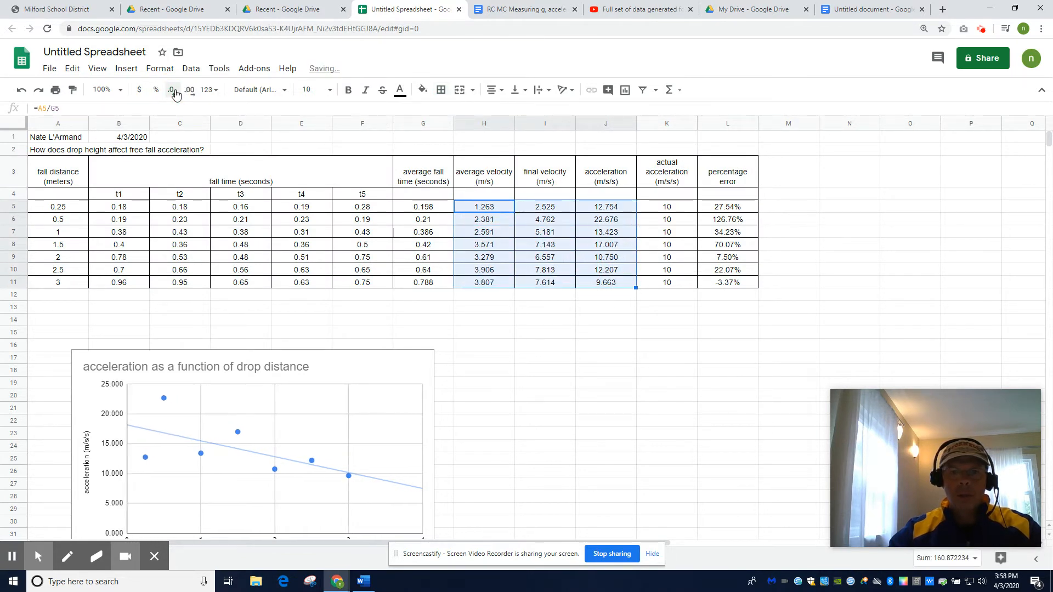
{"action": "key", "text": "ctrl+minus"}
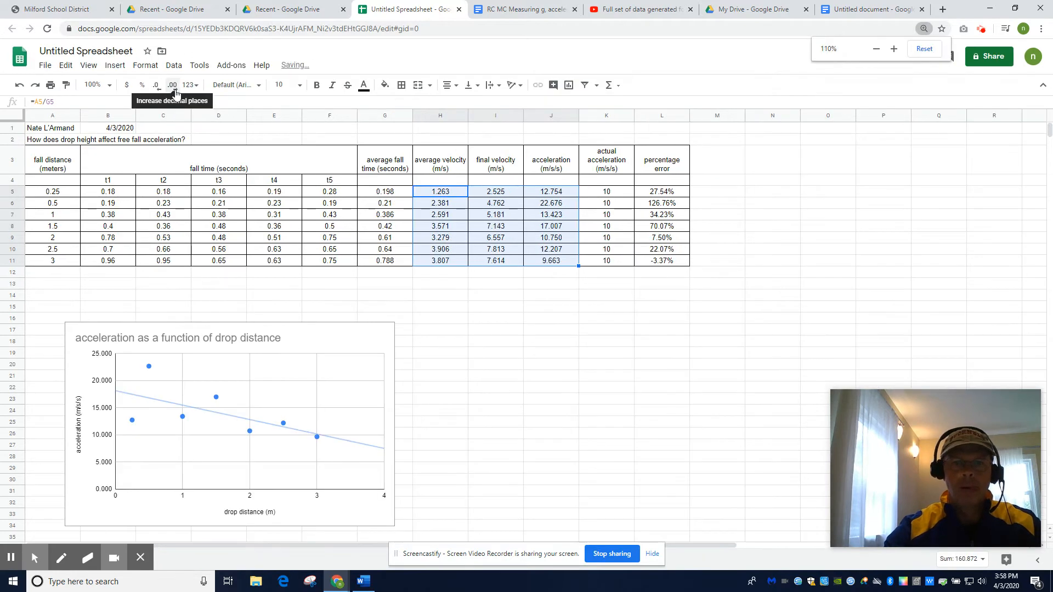
{"action": "key", "text": "ctrl+plus"}
{"action": "key", "text": "ctrl+plus"}
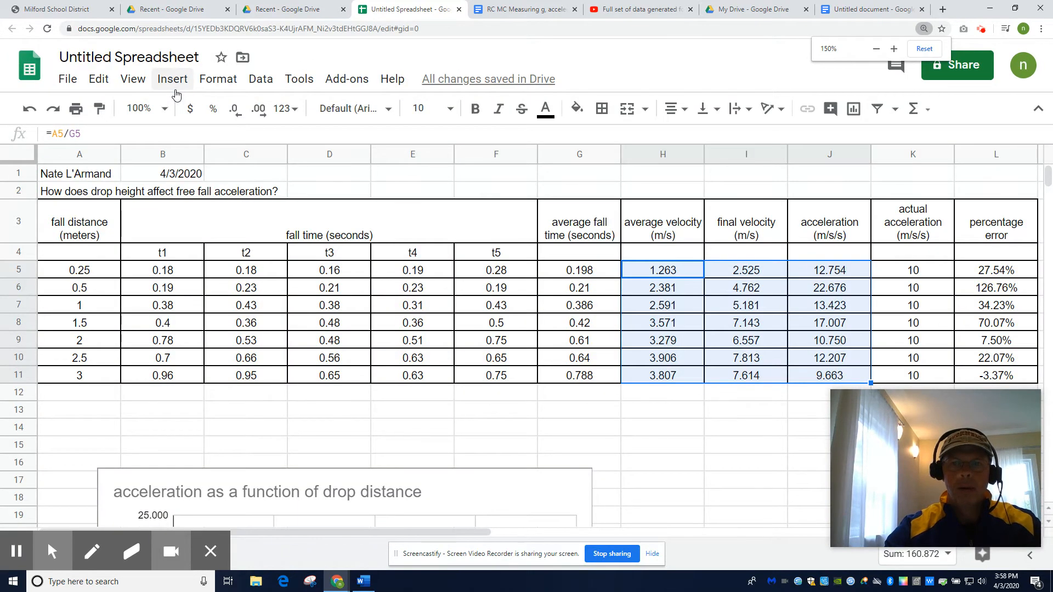
{"action": "key", "text": "ctrl+minus"}
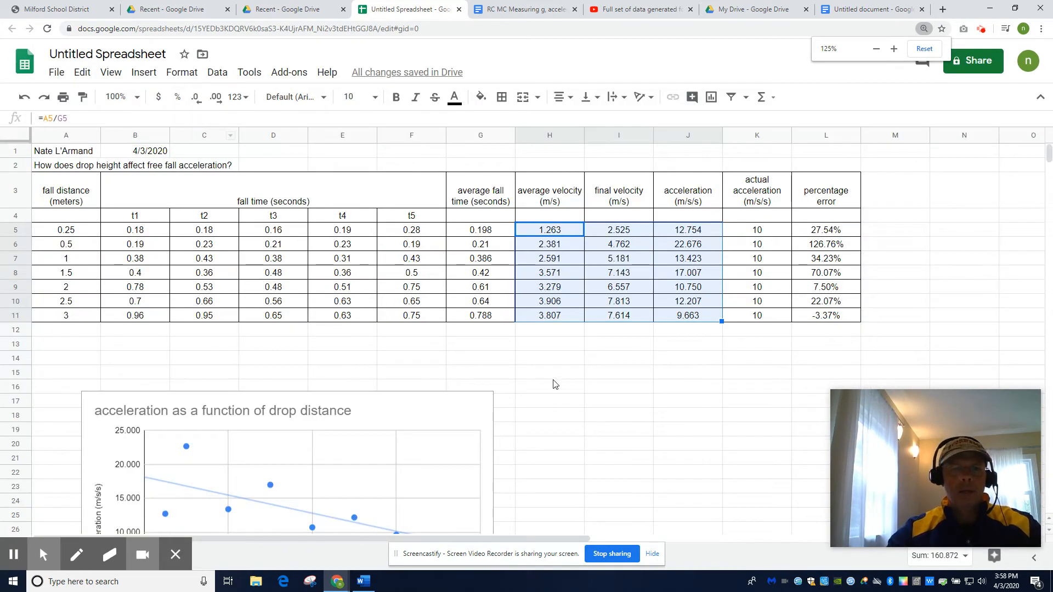
- Insert a scatter chart of percentage error (L5:L11) against fall distance (A5:A11)
{"action": "left_click_drag", "start_coordinate": [70, 231], "coordinate": [78, 314]}
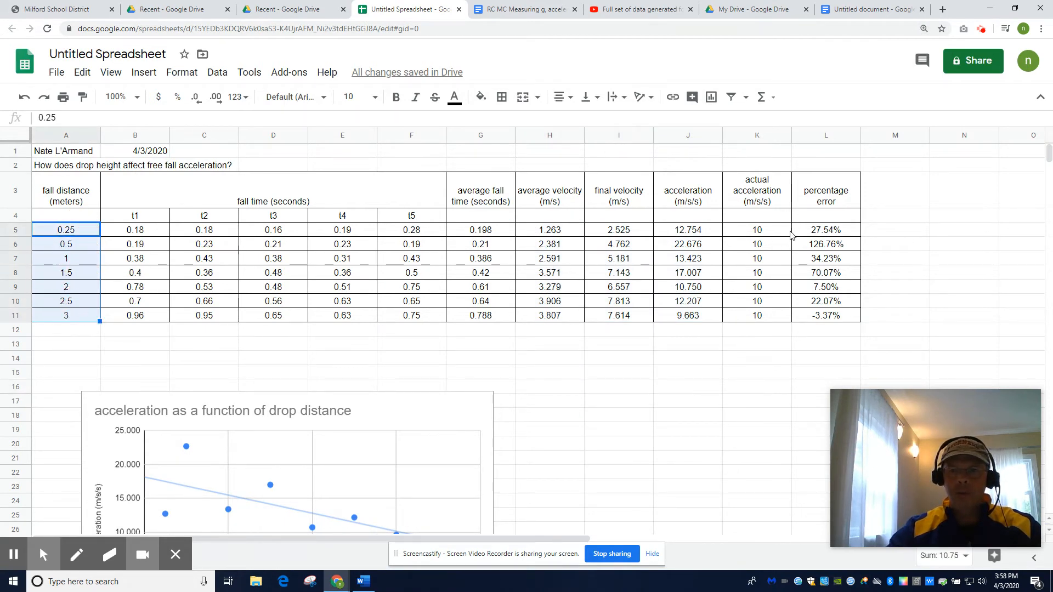
{"action": "left_click_drag", "start_coordinate": [812, 230], "coordinate": [804, 321], "text": "ctrl"}
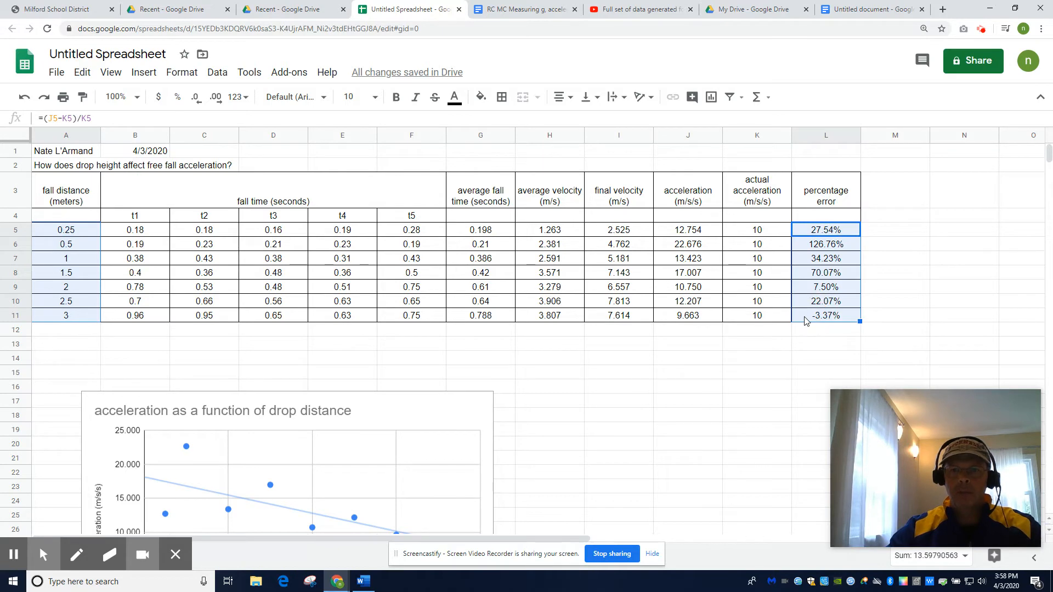
{"action": "left_click", "coordinate": [142, 75]}
{"action": "left_click", "coordinate": [165, 264]}
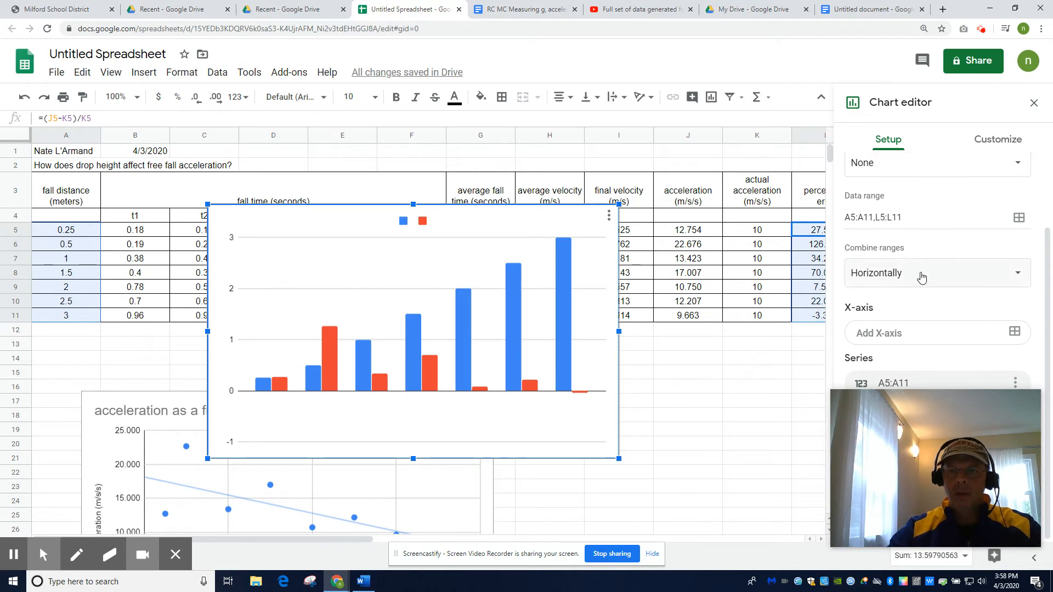
{"action": "scroll", "coordinate": [921, 277], "scroll_direction": "up", "scroll_amount": 2}
{"action": "left_click", "coordinate": [915, 196]}
{"action": "scroll", "coordinate": [904, 236], "scroll_direction": "down", "scroll_amount": 8}
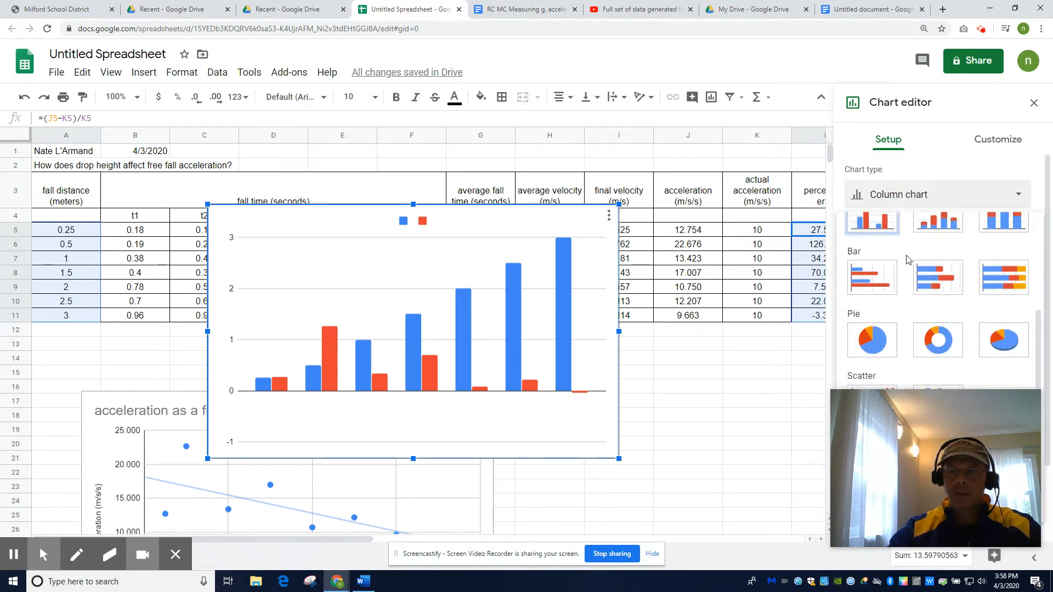
{"action": "left_click", "coordinate": [876, 245]}
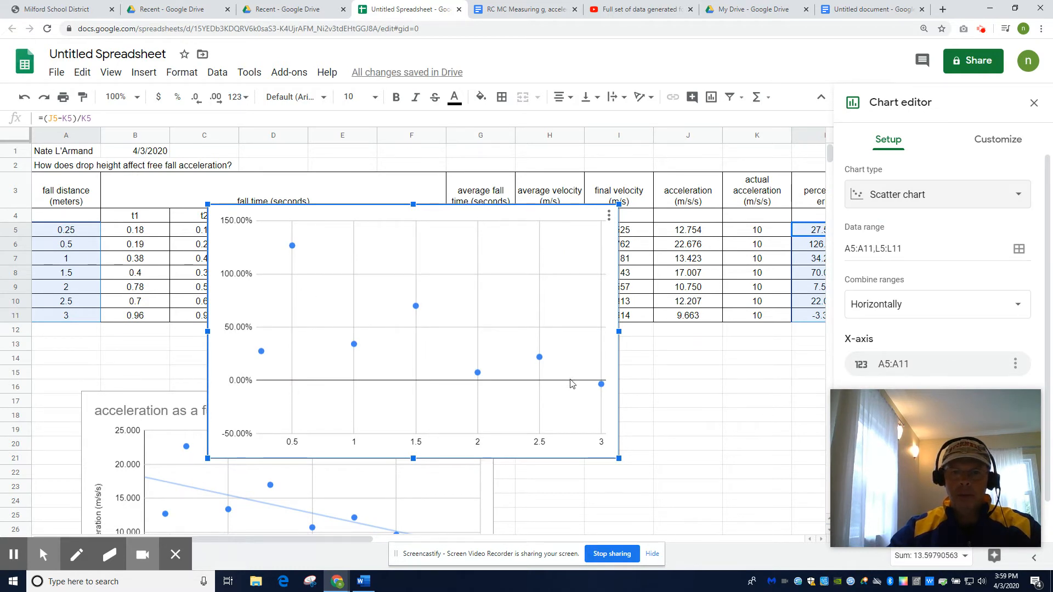
- Add a trendline to the data series of the new percentage error chart
{"action": "left_click", "coordinate": [1001, 140]}
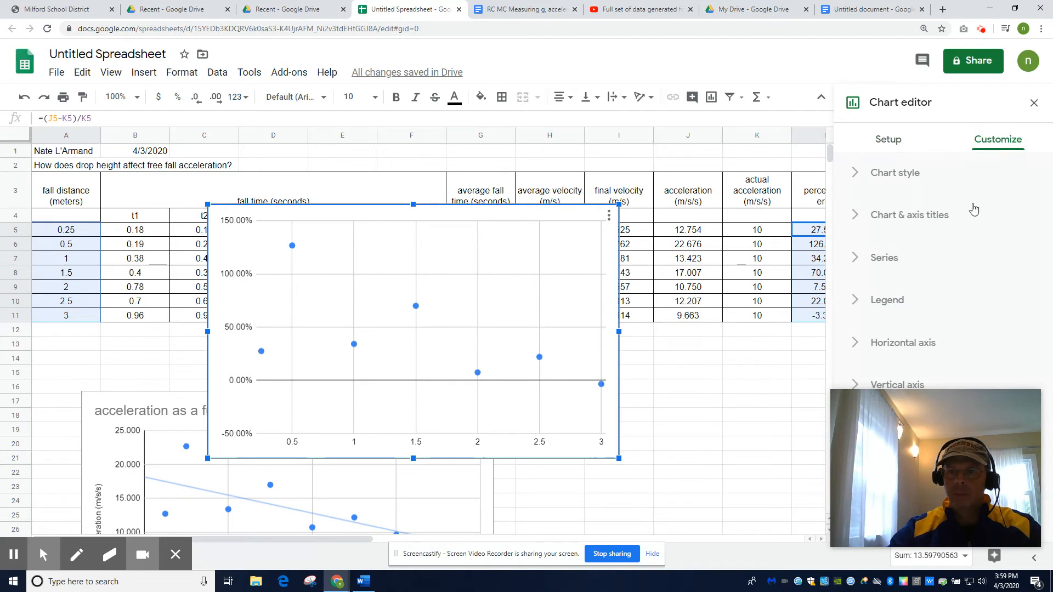
{"action": "left_click", "coordinate": [885, 267]}
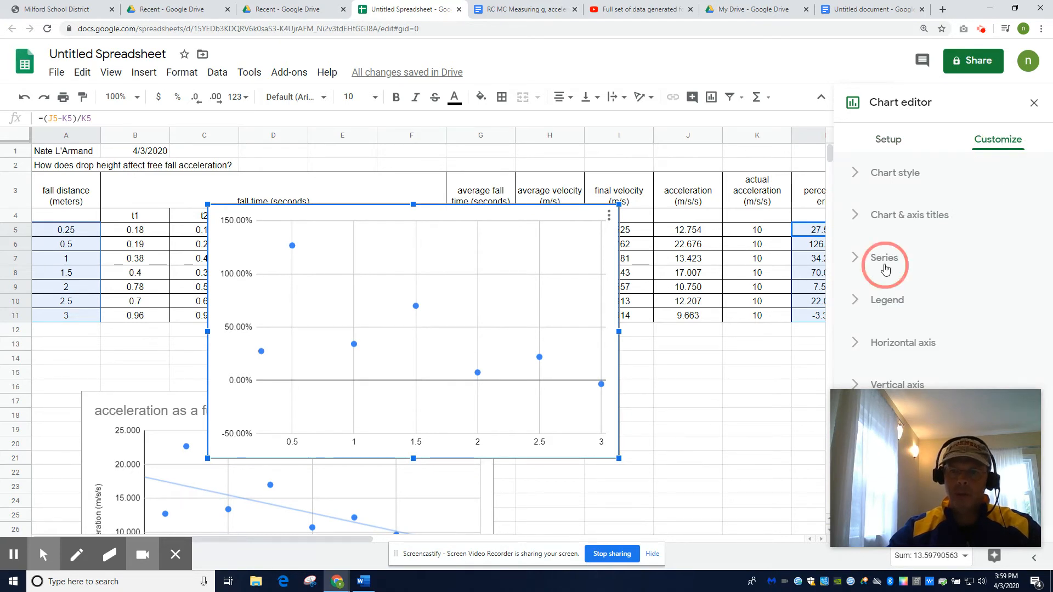
{"action": "scroll", "coordinate": [951, 308], "scroll_direction": "down", "scroll_amount": 5}
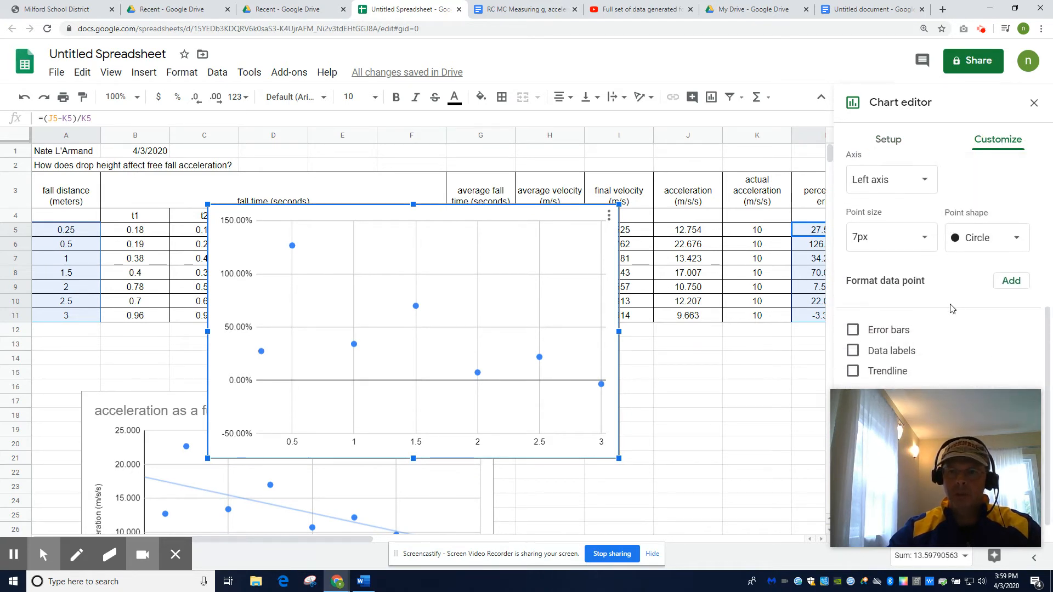
{"action": "left_click", "coordinate": [858, 349]}
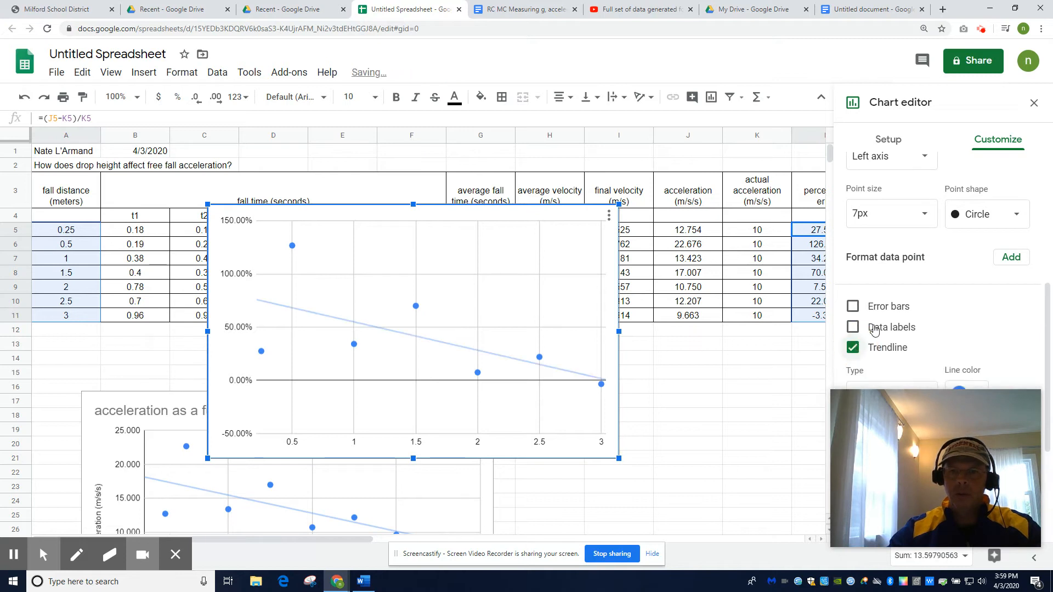
{"action": "scroll", "coordinate": [1010, 168], "scroll_direction": "up", "scroll_amount": 4}
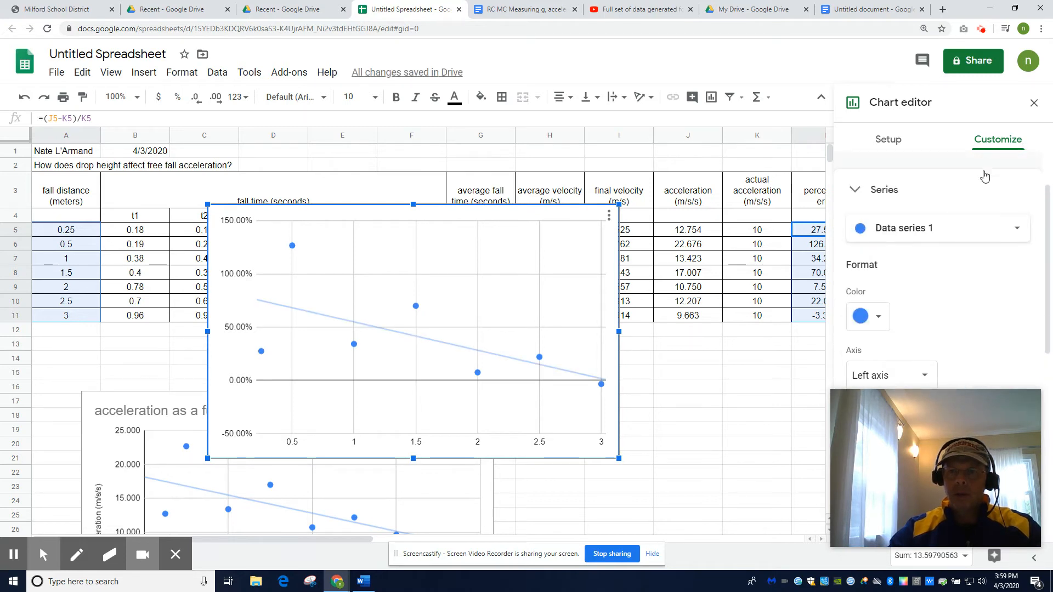
{"action": "left_click", "coordinate": [859, 194]}
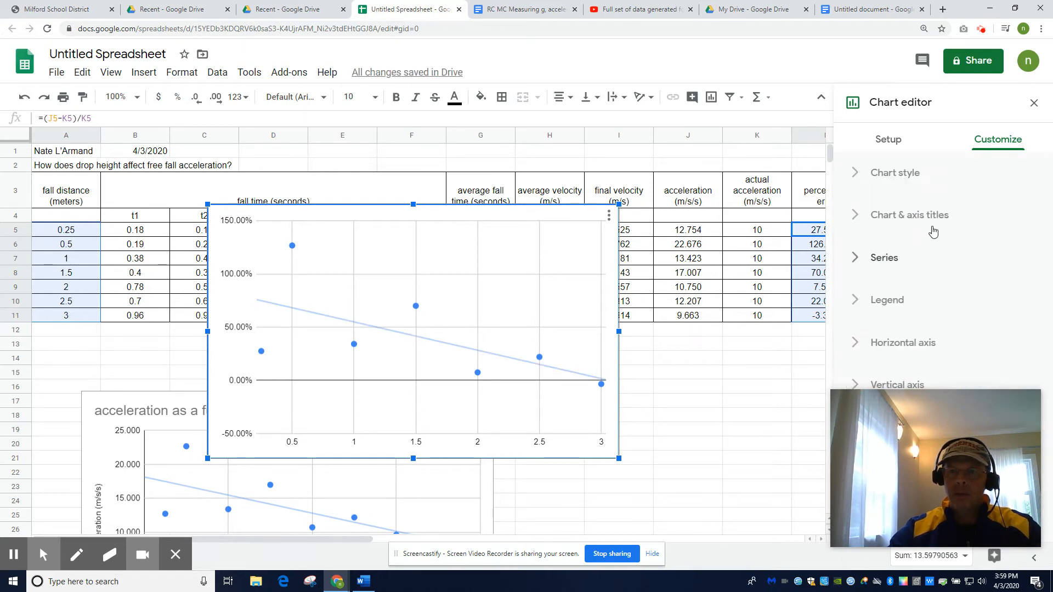
- Set the vertical axis title of the new chart to "percentage error"
{"action": "left_click", "coordinate": [932, 218]}
{"action": "left_click", "coordinate": [932, 310]}
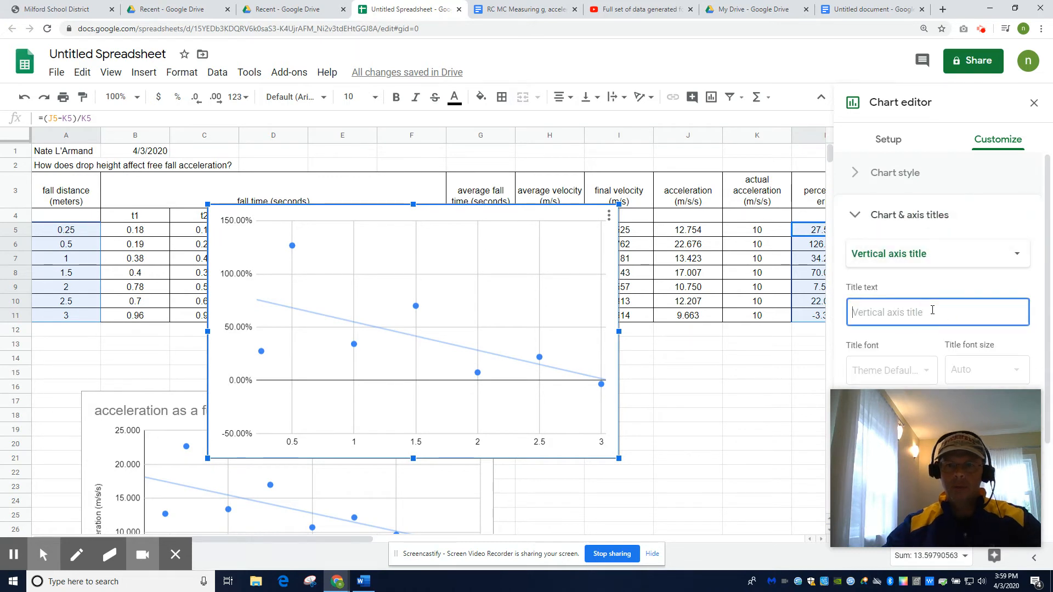
{"action": "type", "text": "percent"}
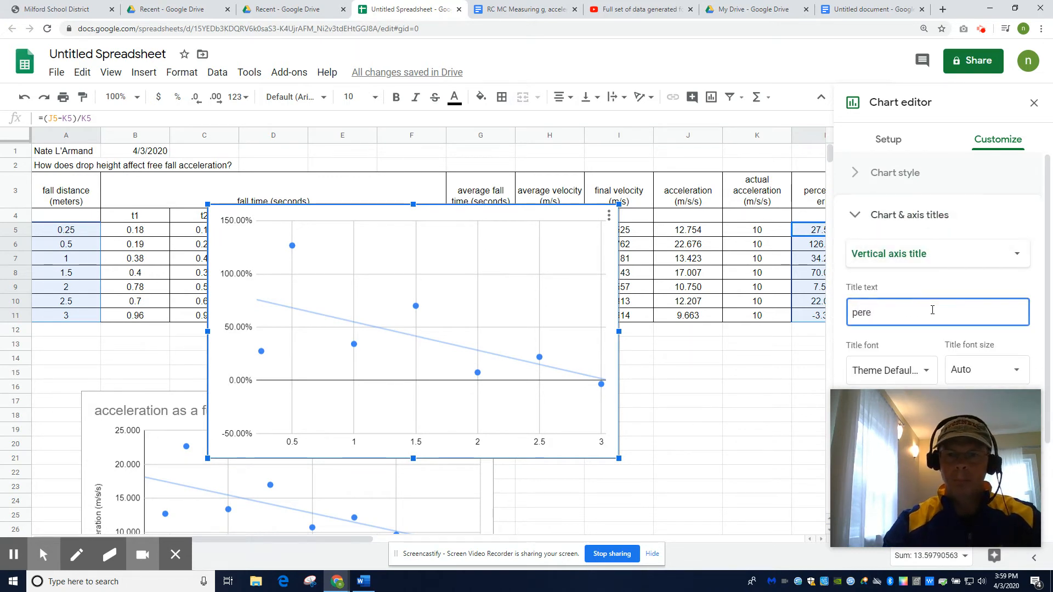
{"action": "type", "text": "age error"}
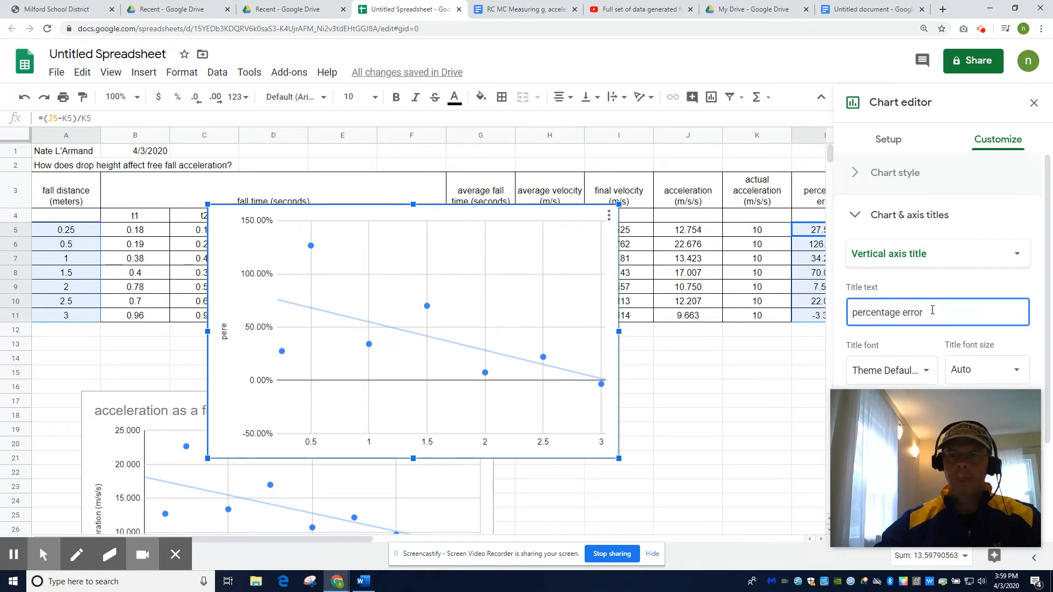
- Set the horizontal axis title of the new chart to "drop distance (m)"
{"action": "left_click", "coordinate": [921, 255]}
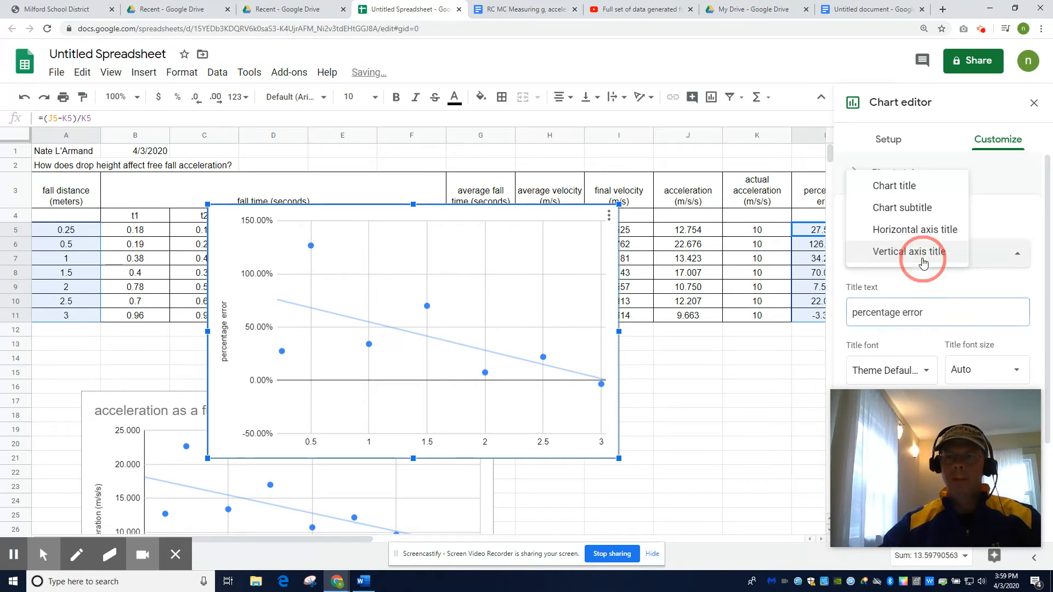
{"action": "left_click", "coordinate": [919, 233]}
{"action": "left_click", "coordinate": [917, 311]}
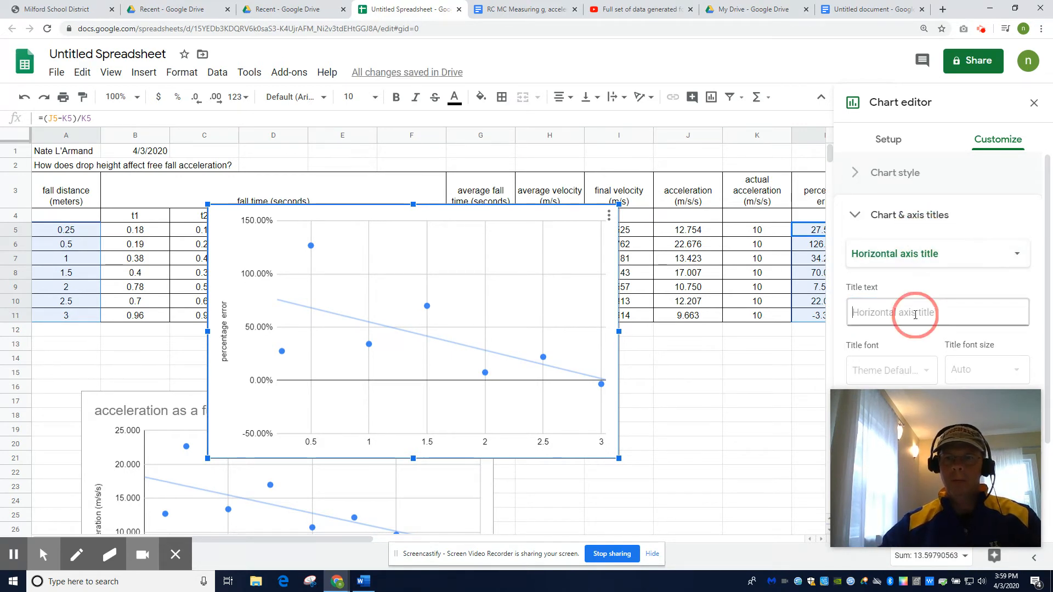
{"action": "type", "text": "drop dis"}
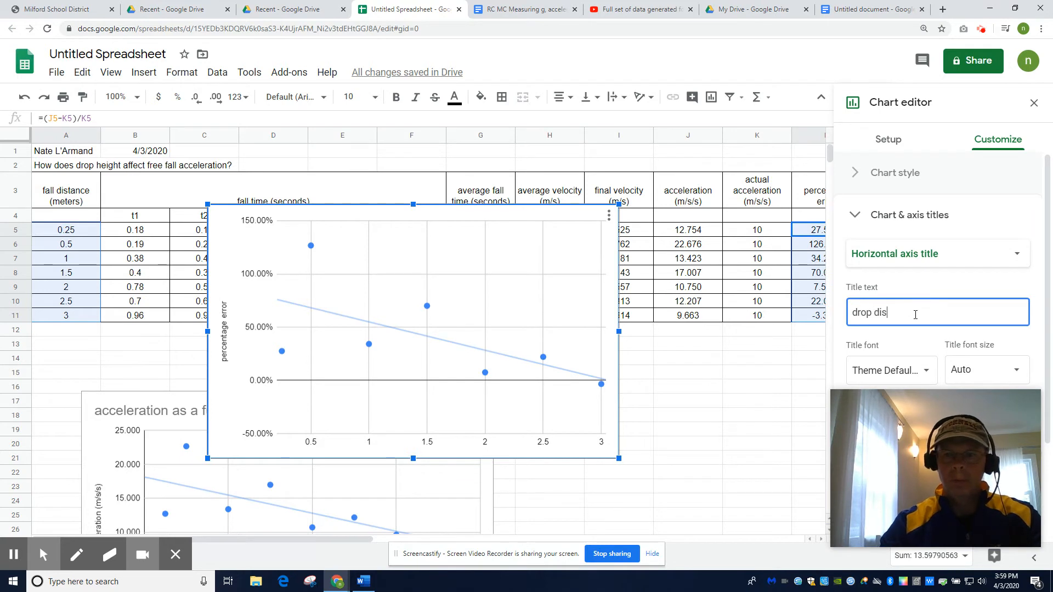
{"action": "type", "text": "tance (m"}
{"action": "type", "text": ")"}
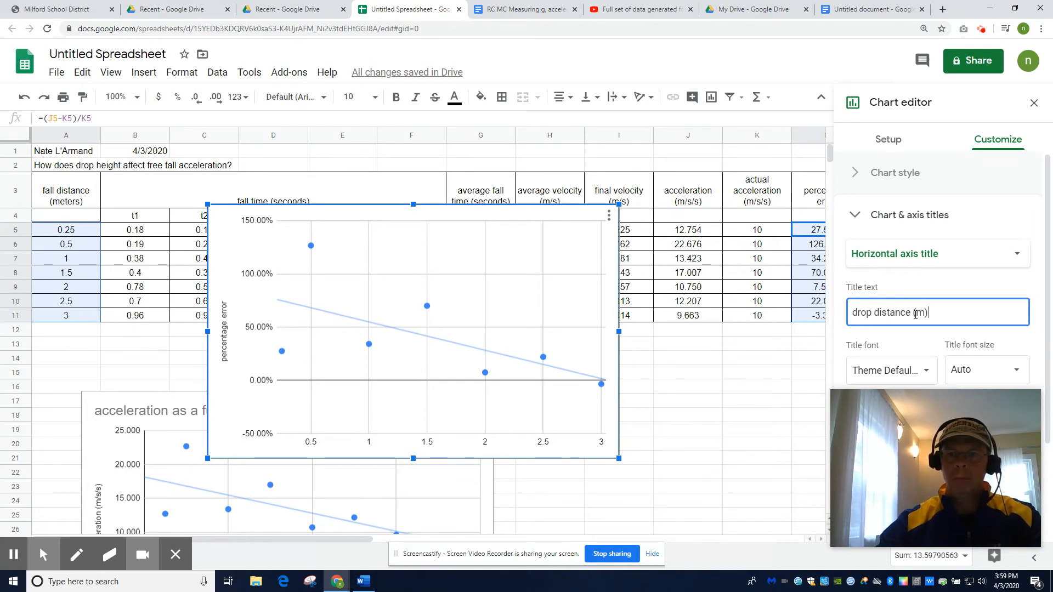
{"action": "left_click", "coordinate": [866, 214]}
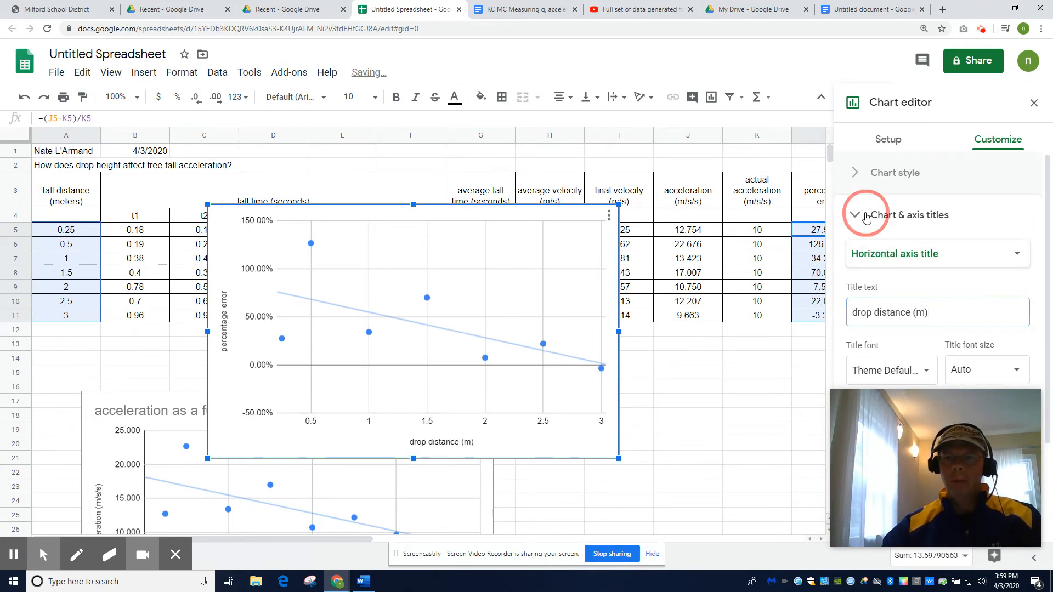
{"action": "left_click", "coordinate": [865, 215]}
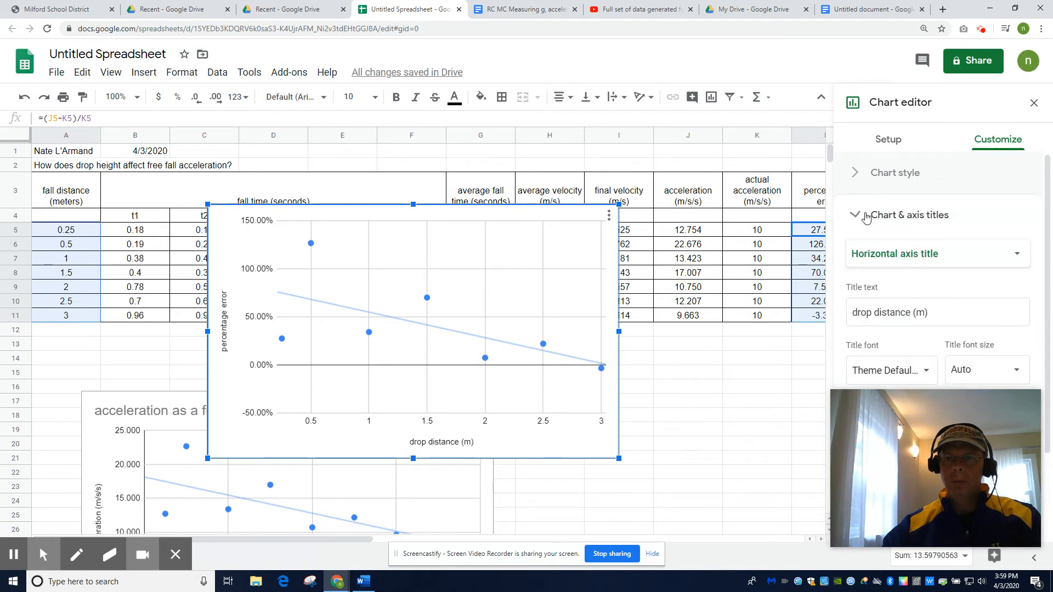
- Title the new chart "accuracy in free fall acceleration as a function of drop distance"
{"action": "left_click", "coordinate": [879, 257]}
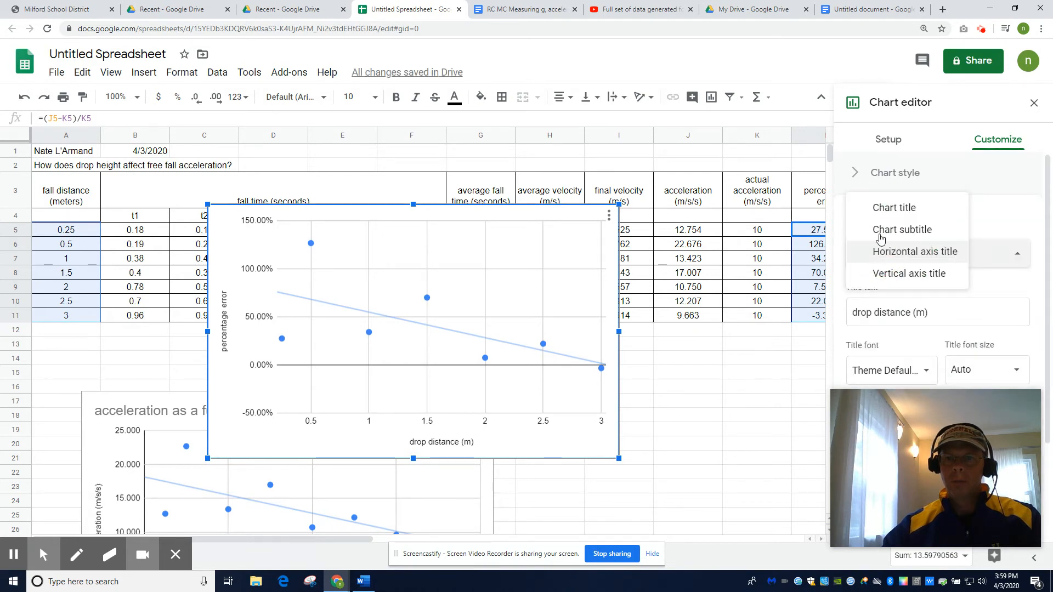
{"action": "left_click", "coordinate": [880, 208]}
{"action": "left_click", "coordinate": [884, 312]}
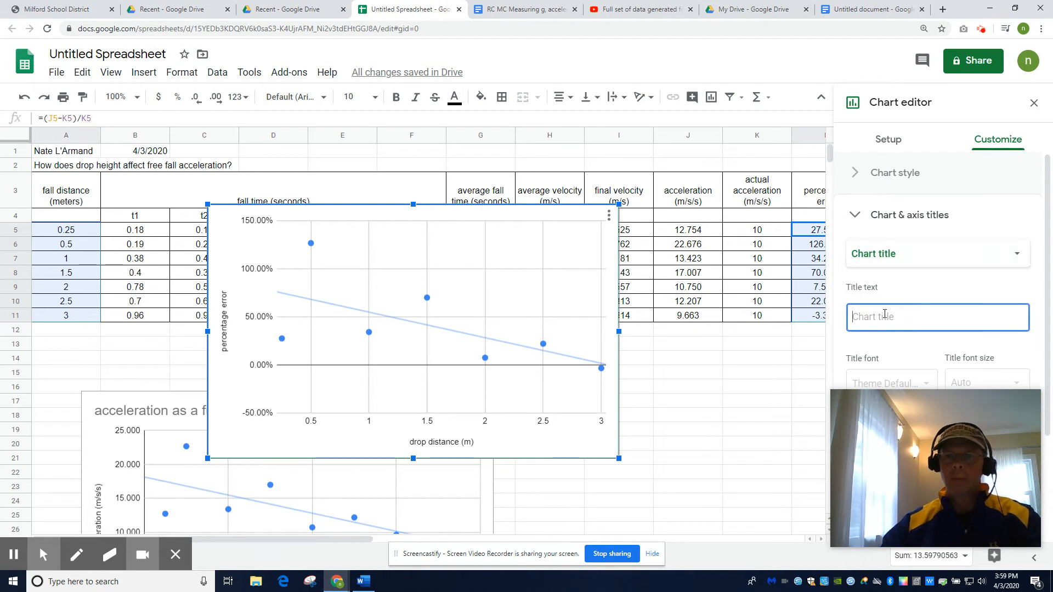
{"action": "type", "text": "accuracc"}
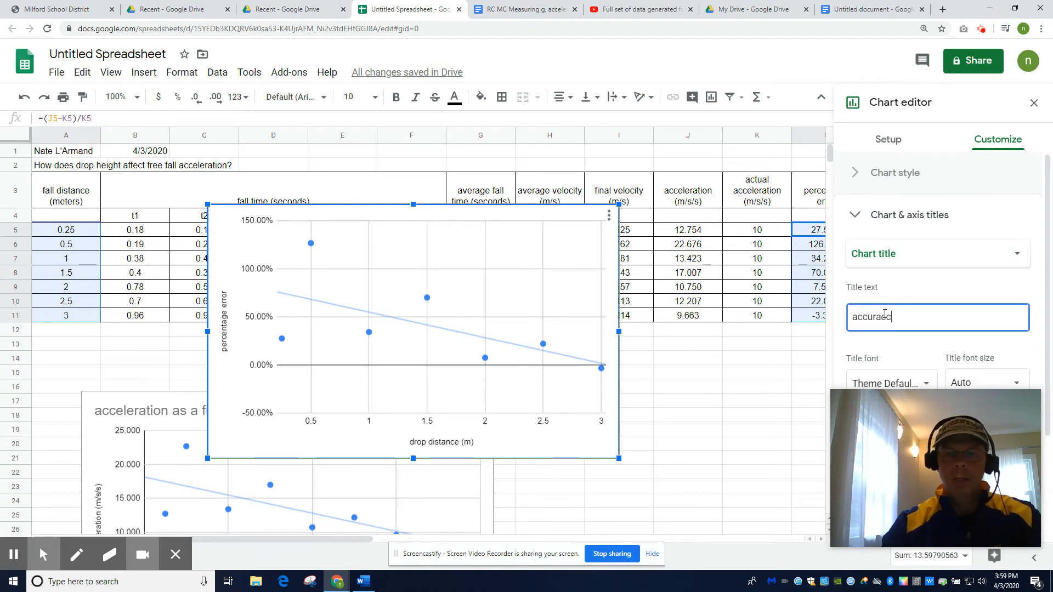
{"action": "type", "text": "y"}
{"action": "key", "text": "BackSpace"}
{"action": "type", "text": "c"}
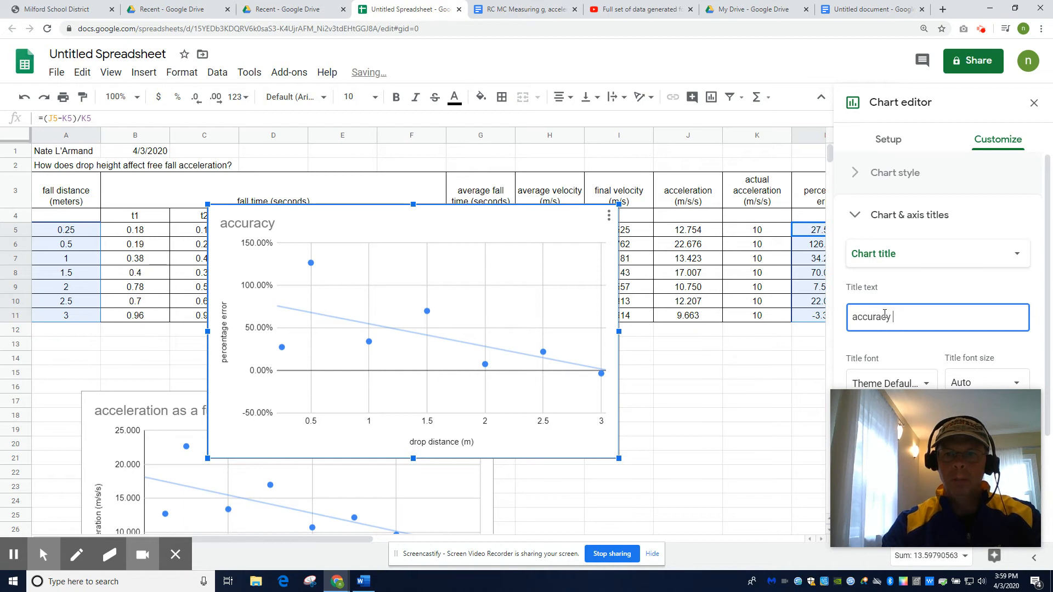
{"action": "type", "text": "y in free"}
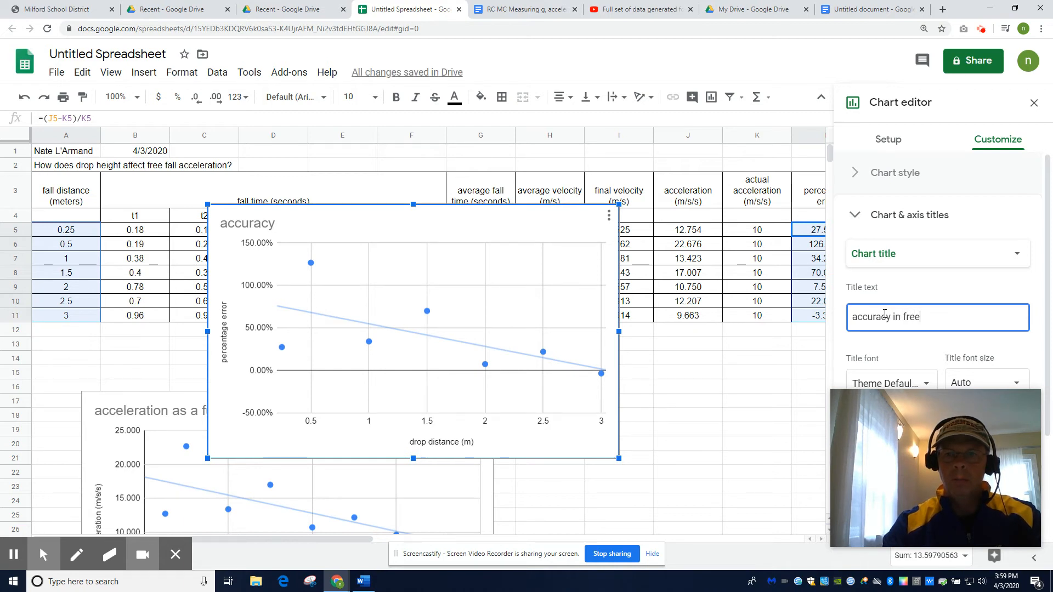
{"action": "type", "text": " fall acceleration as a"}
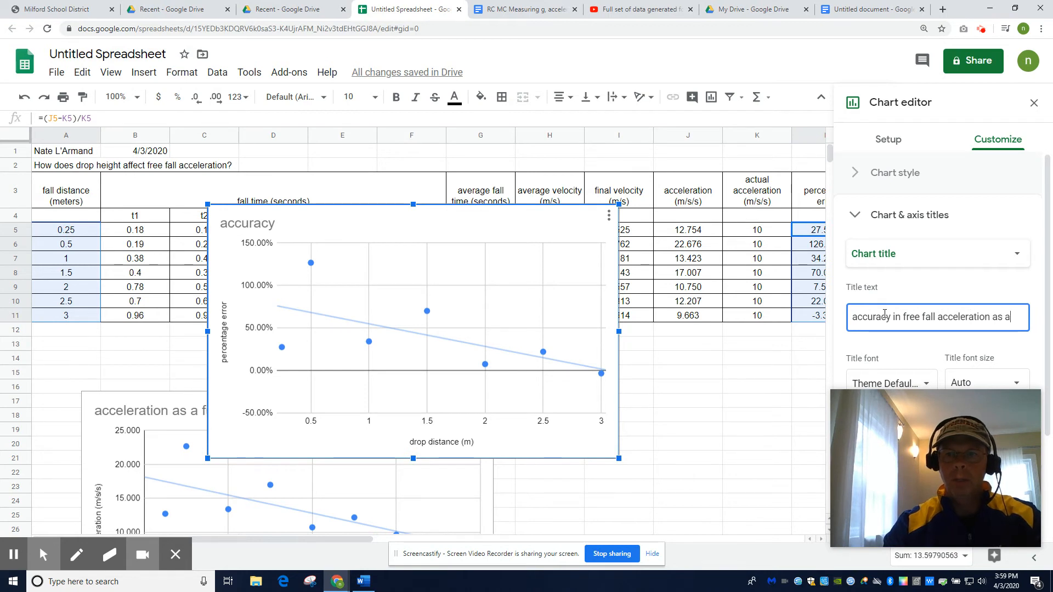
{"action": "type", "text": " function of"}
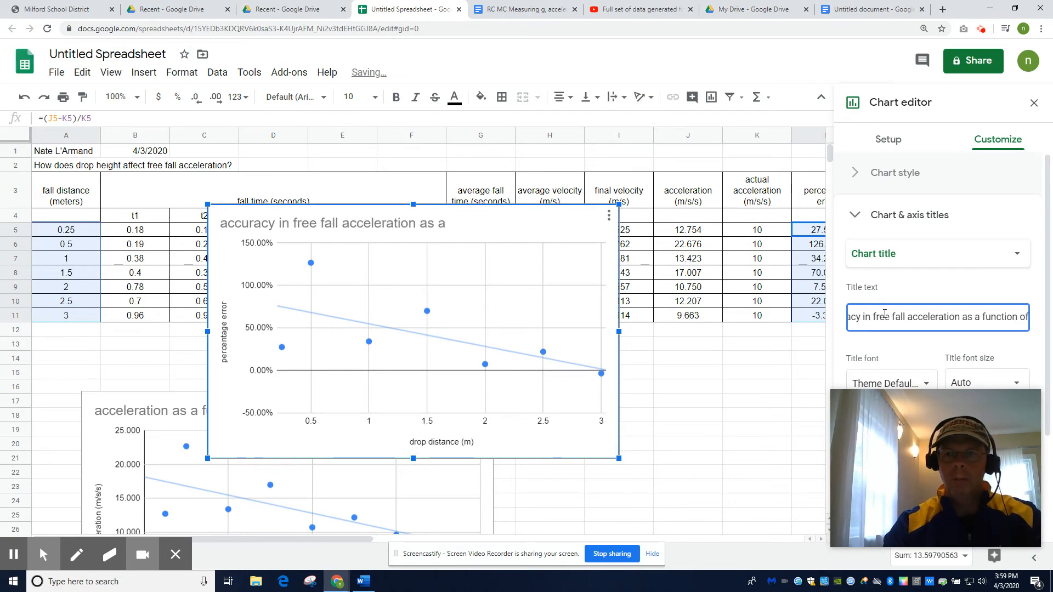
{"action": "type", "text": " drop distance"}
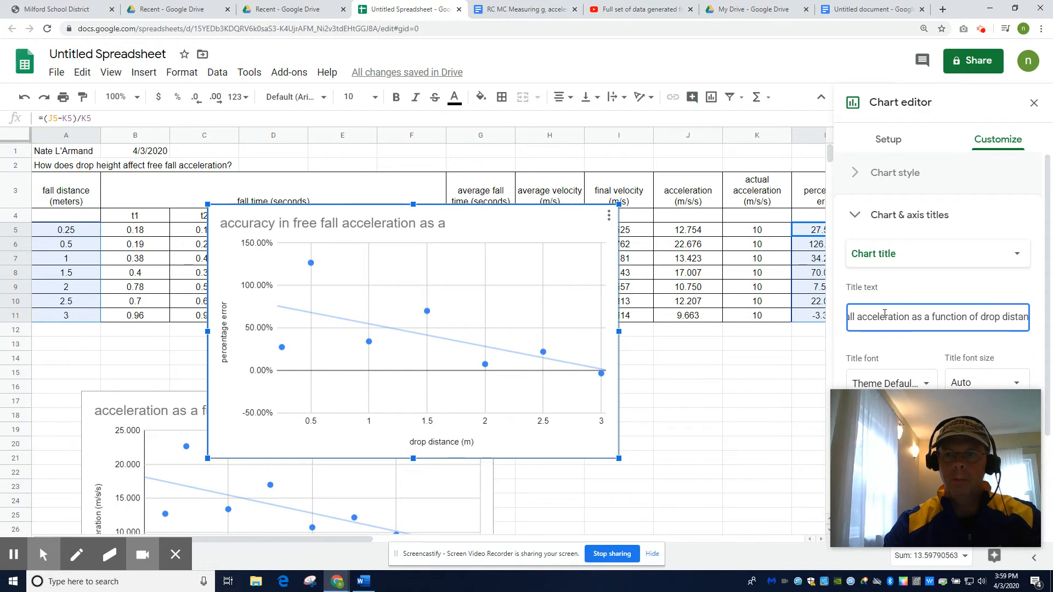
- Move the accuracy chart below the data table, with its upper edge at about row 14 and its left edge in column F
{"action": "left_click", "coordinate": [514, 344]}
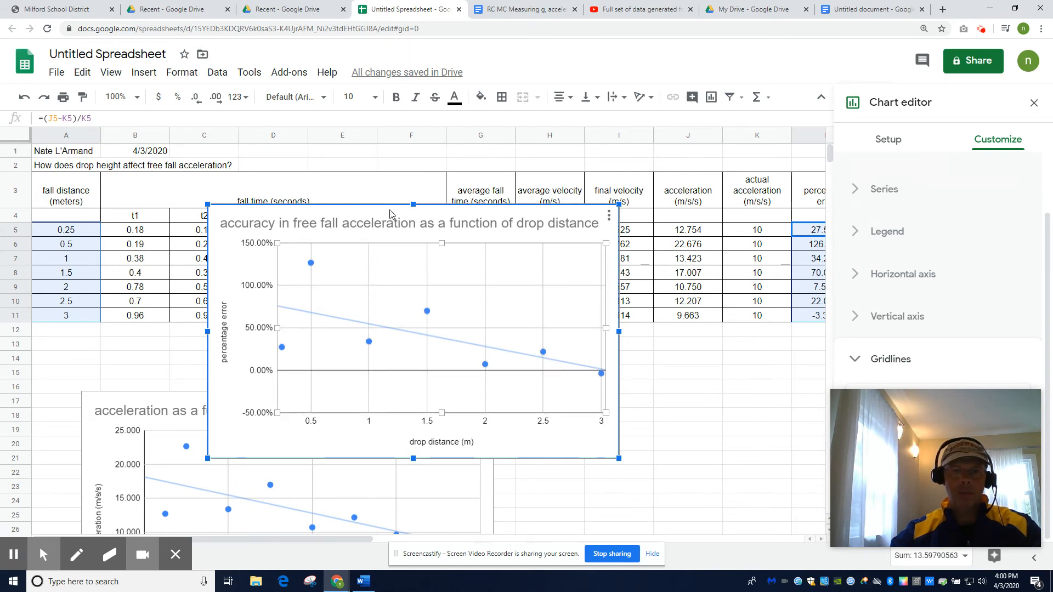
{"action": "left_click_drag", "start_coordinate": [390, 213], "coordinate": [598, 357]}
{"action": "scroll", "coordinate": [779, 356], "scroll_direction": "down", "scroll_amount": 1}
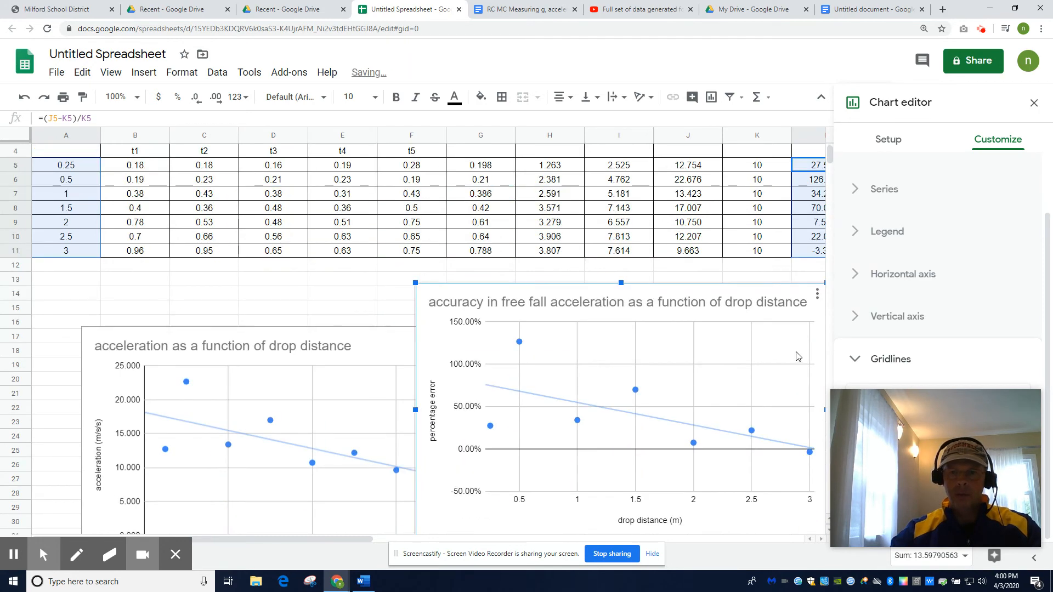
- Set the accuracy chart's horizontal axis to a minimum of 0 and a maximum of 4, and close the chart editor
{"action": "left_click", "coordinate": [906, 276]}
{"action": "scroll", "coordinate": [906, 276], "scroll_direction": "down", "scroll_amount": 3}
{"action": "left_click", "coordinate": [891, 253]}
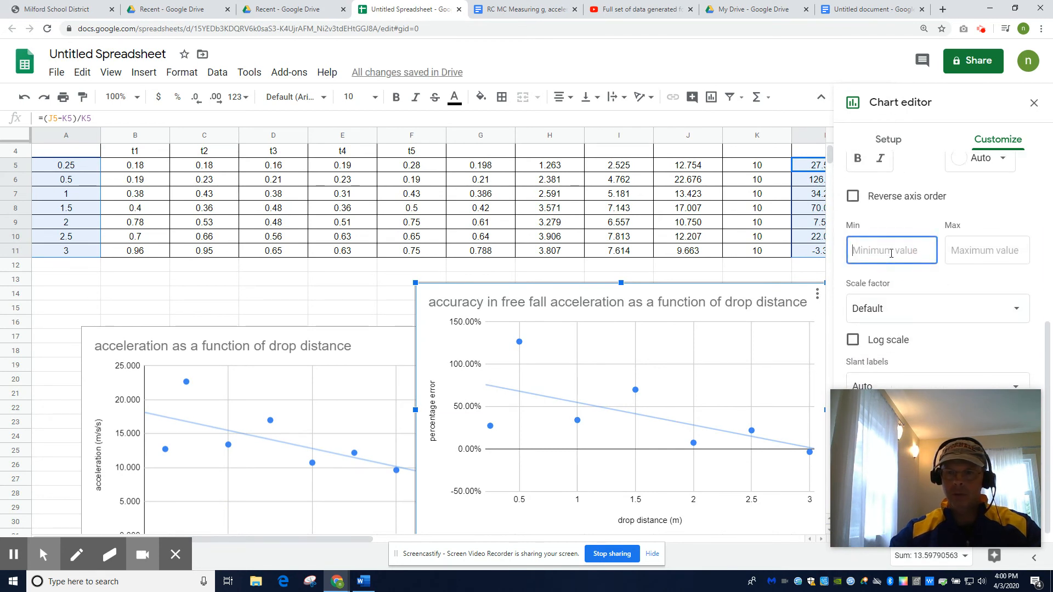
{"action": "type", "text": "0"}
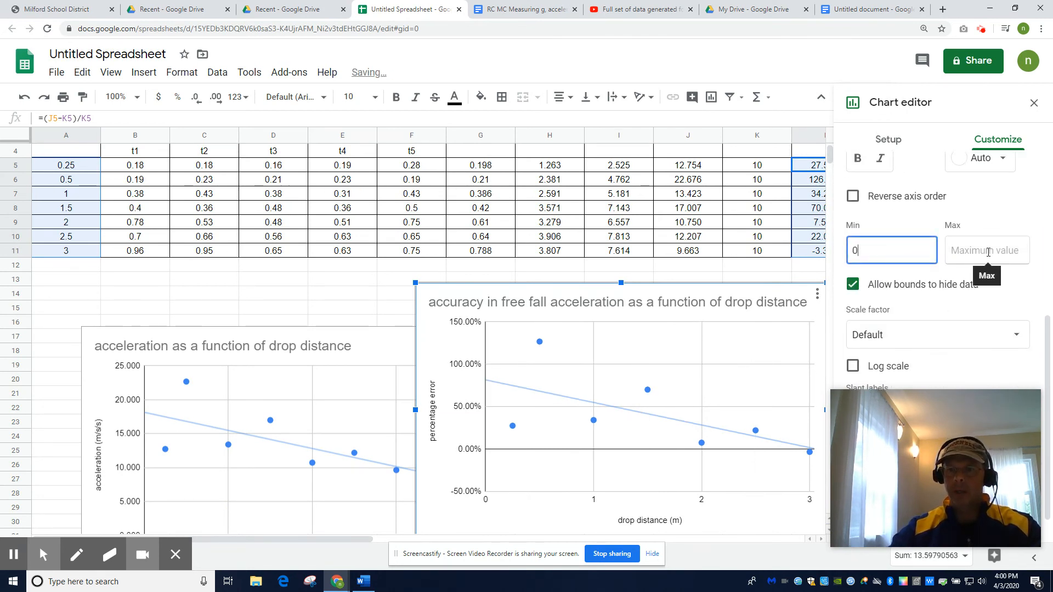
{"action": "left_click", "coordinate": [987, 250]}
{"action": "type", "text": "4"}
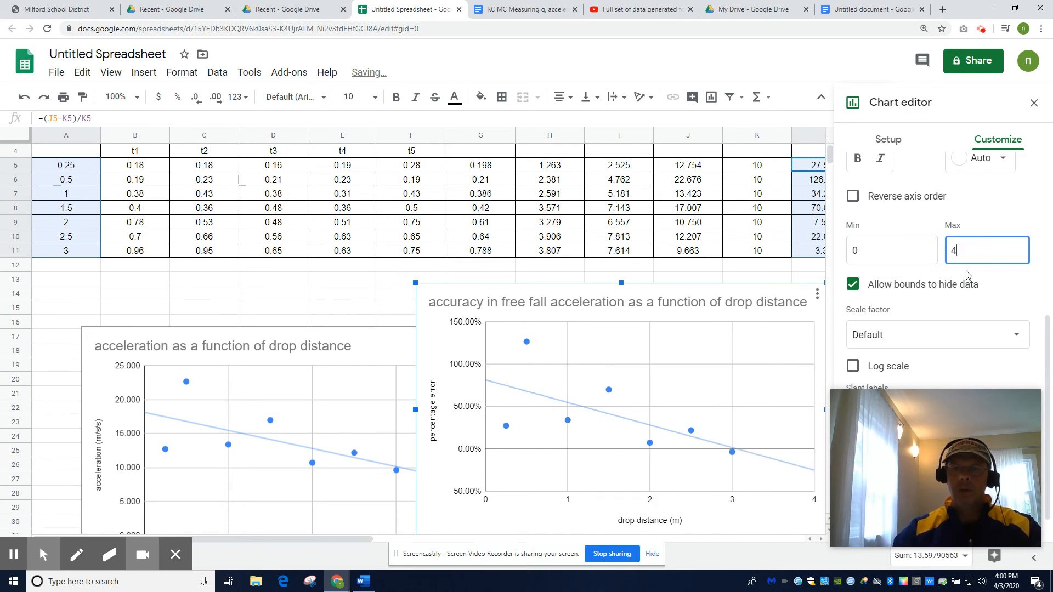
{"action": "left_click", "coordinate": [1034, 103]}
- Copy the accuracy chart and paste it into the Google Docs document below the acceleration chart, linked to the spreadsheet
{"action": "left_click", "coordinate": [810, 305]}
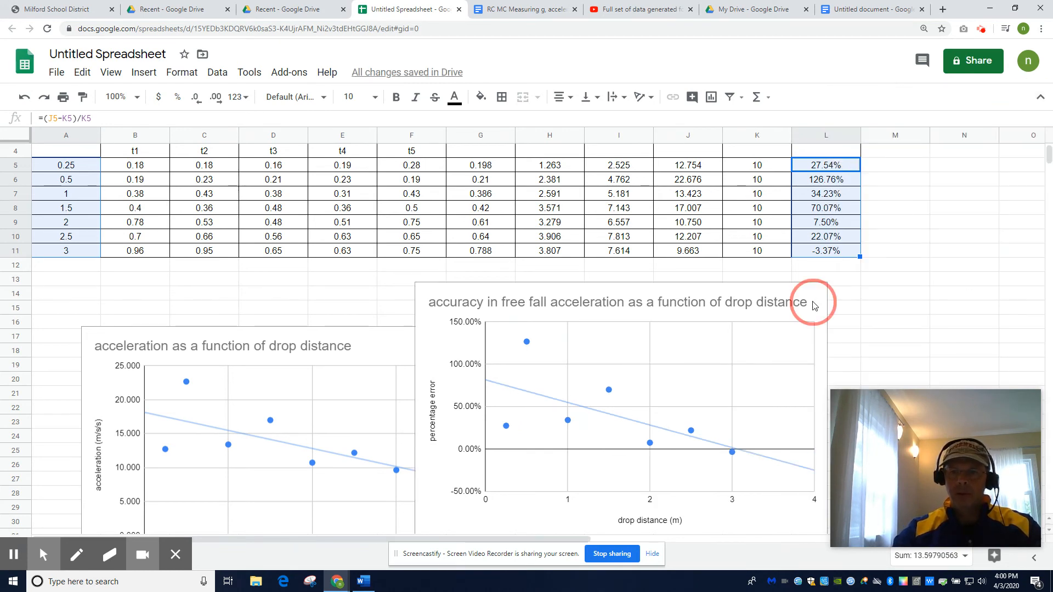
{"action": "left_click", "coordinate": [816, 292]}
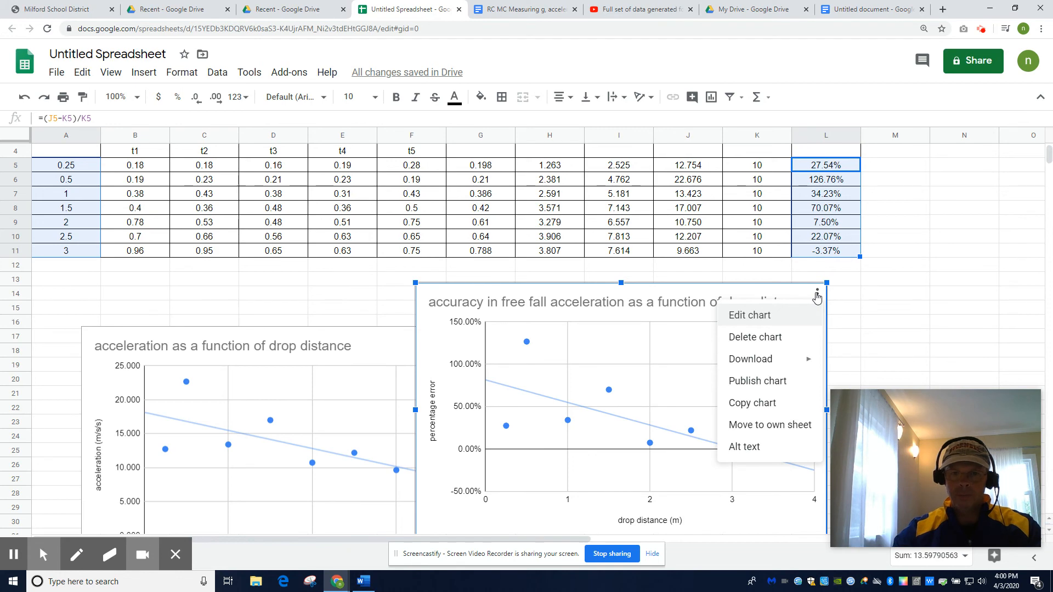
{"action": "left_click", "coordinate": [773, 402]}
{"action": "left_click", "coordinate": [872, 9]}
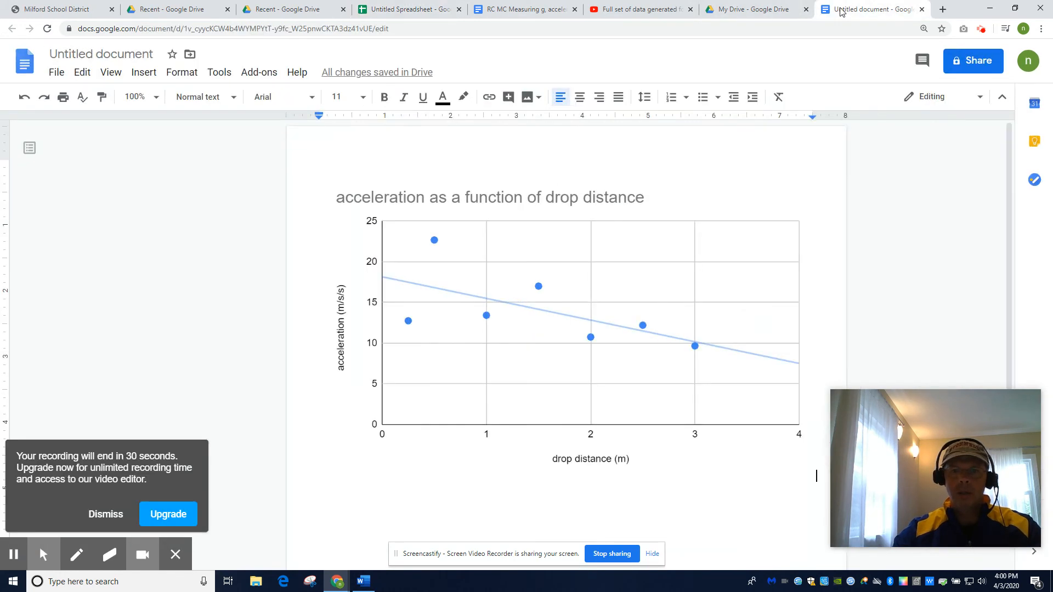
{"action": "key", "text": "Return"}
{"action": "key", "text": "ctrl+v"}
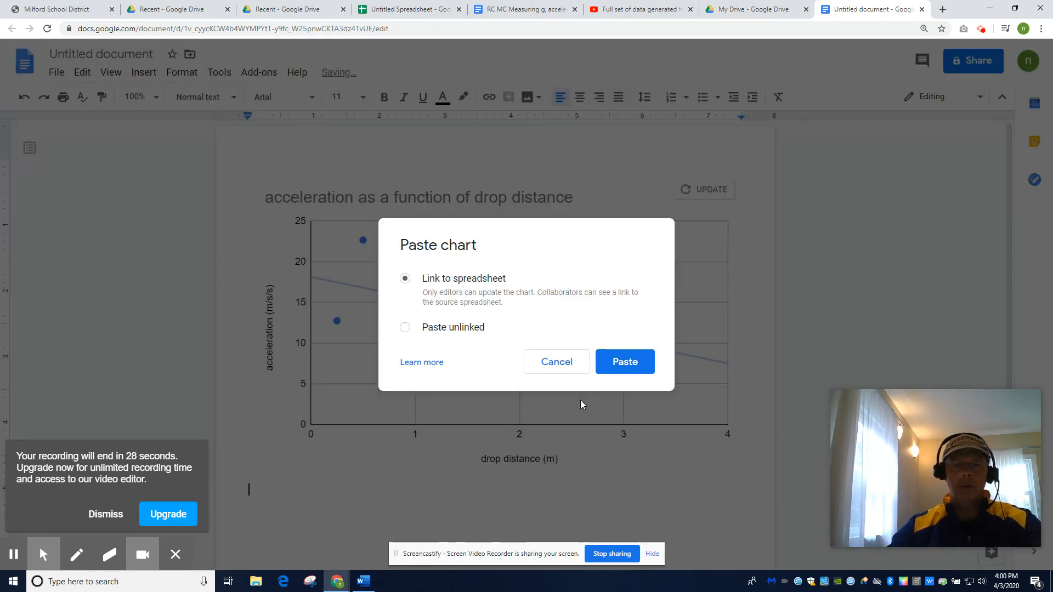
{"action": "left_click", "coordinate": [623, 366]}
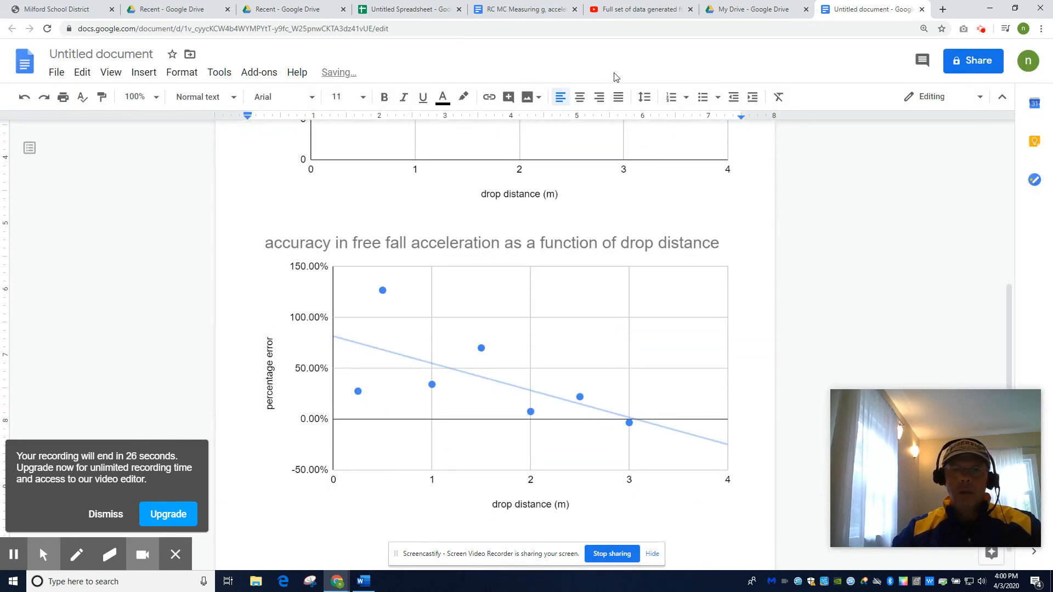
- Switch back to the Google Sheets spreadsheet and narrow the fall time columns t1, t2 and t3 (B to D)
{"action": "left_click", "coordinate": [422, 9]}
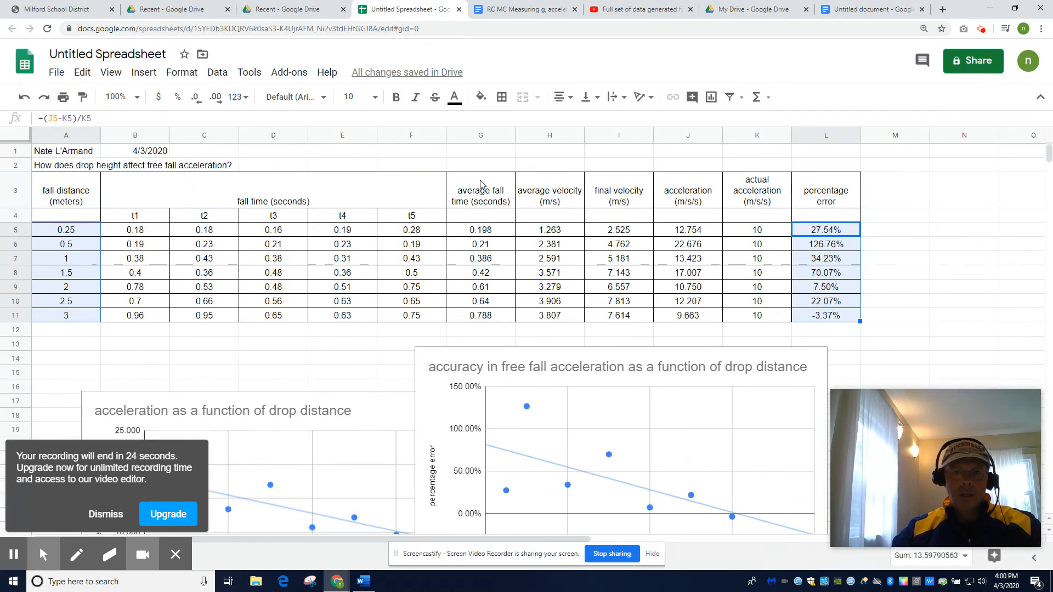
{"action": "left_click_drag", "start_coordinate": [168, 136], "coordinate": [139, 135]}
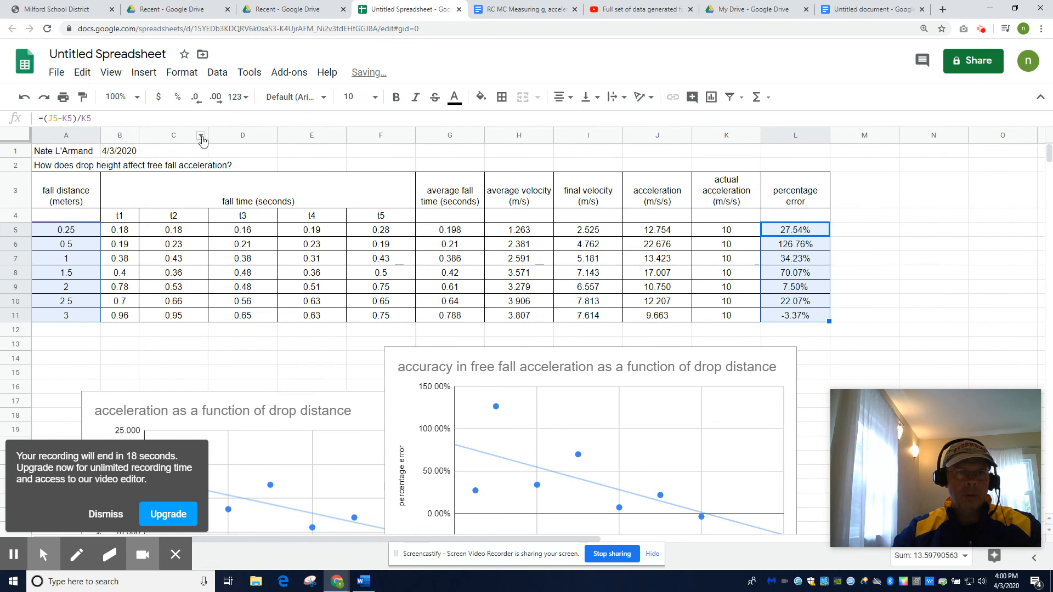
{"action": "left_click_drag", "start_coordinate": [207, 136], "coordinate": [178, 137]}
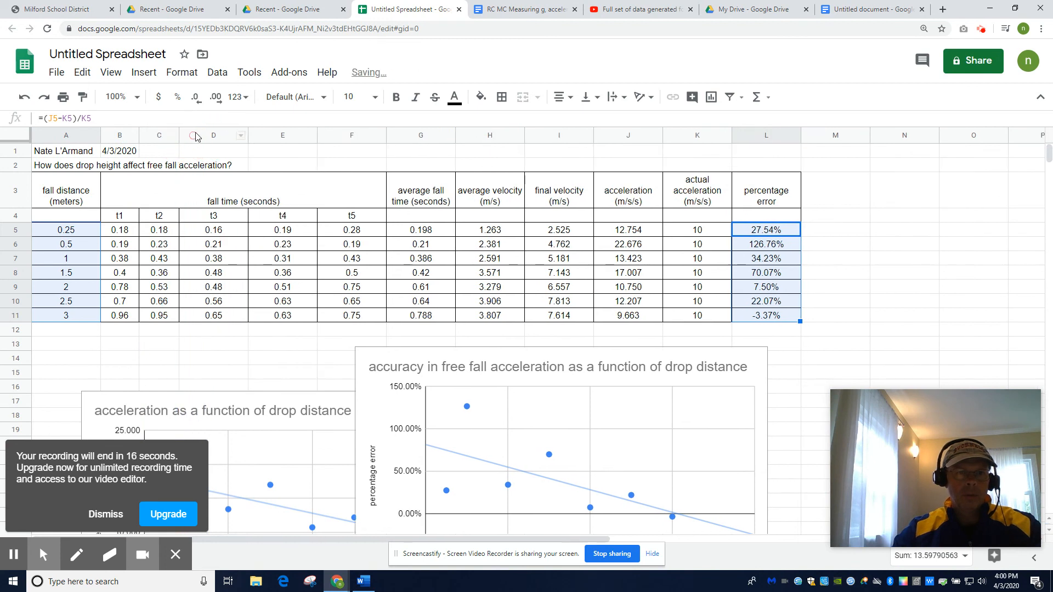
{"action": "left_click_drag", "start_coordinate": [247, 131], "coordinate": [224, 136]}
- Auto-fit the widths of the five fall time columns, B to F, to their contents
{"action": "left_click_drag", "start_coordinate": [293, 135], "coordinate": [291, 134]}
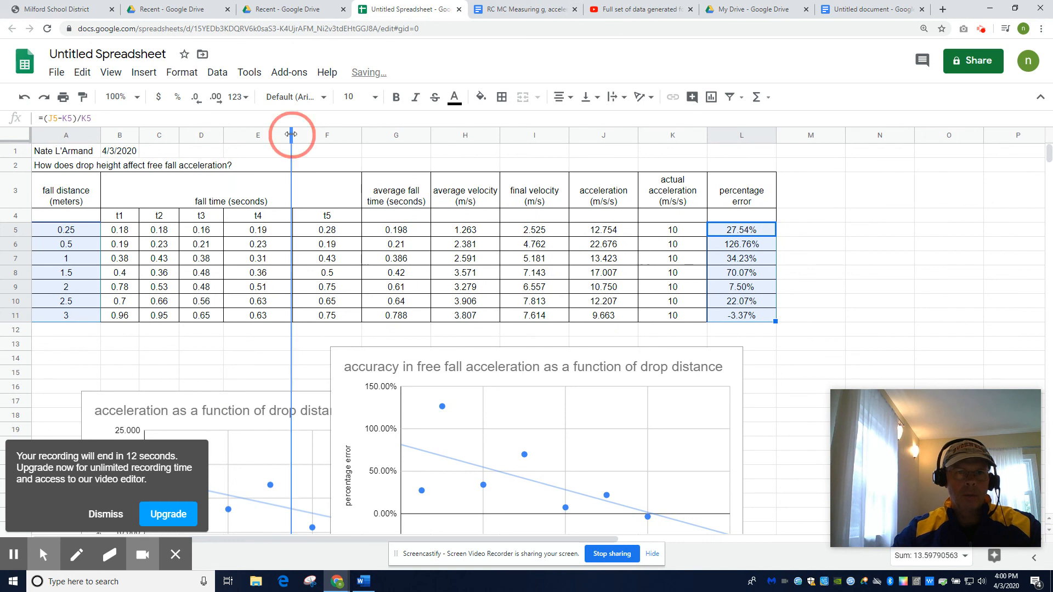
{"action": "double_click", "coordinate": [291, 135]}
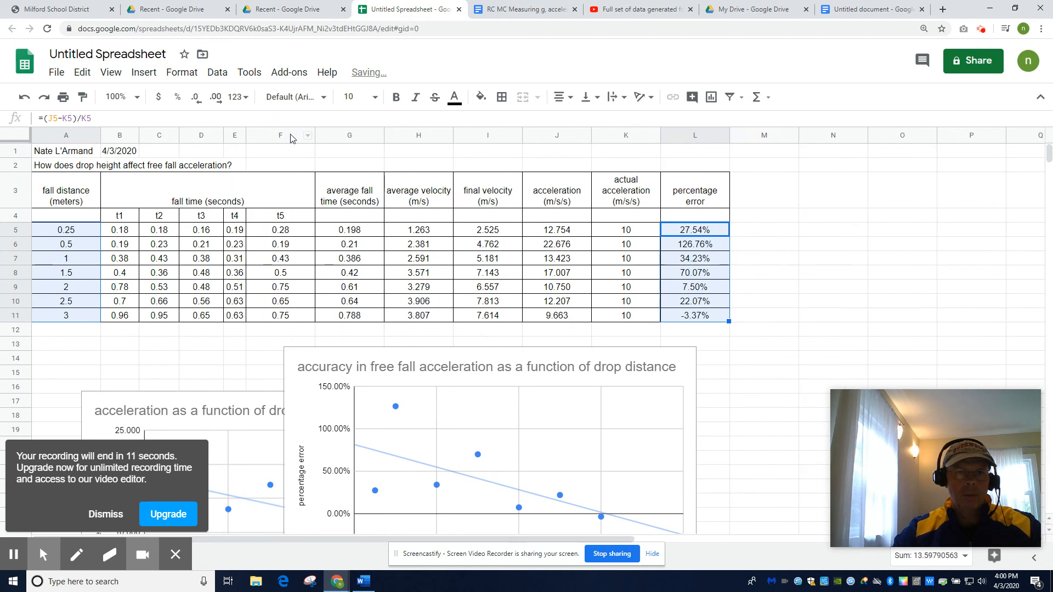
{"action": "double_click", "coordinate": [224, 135]}
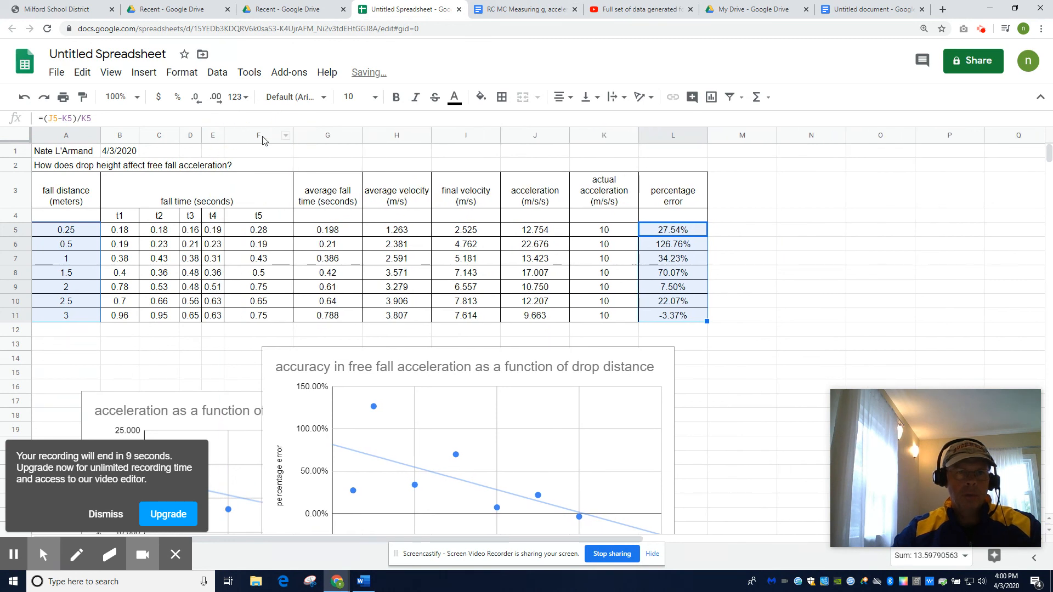
{"action": "double_click", "coordinate": [292, 135]}
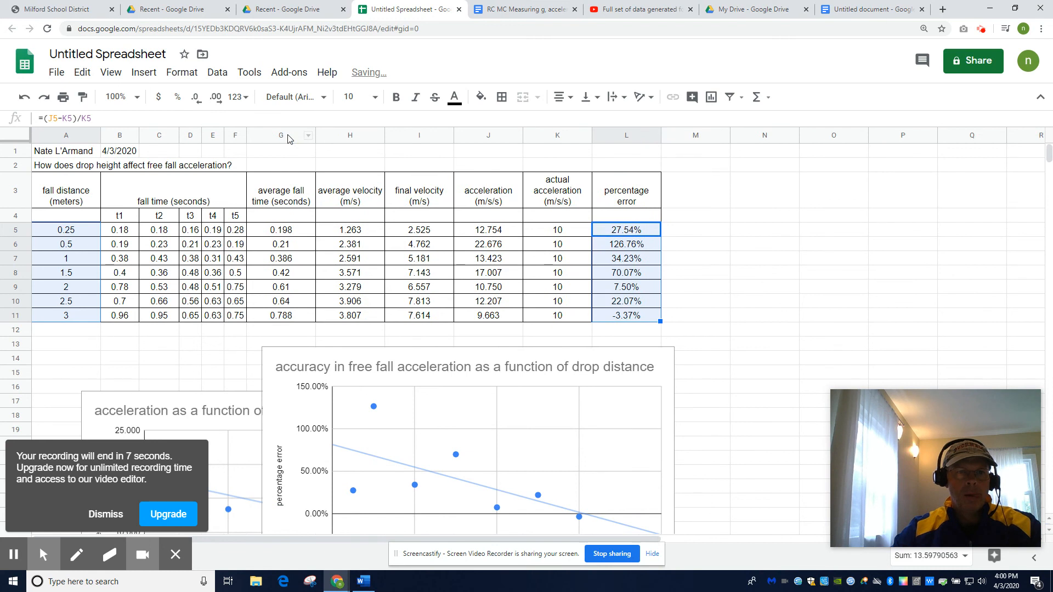
{"action": "double_click", "coordinate": [179, 135]}
{"action": "double_click", "coordinate": [137, 134]}
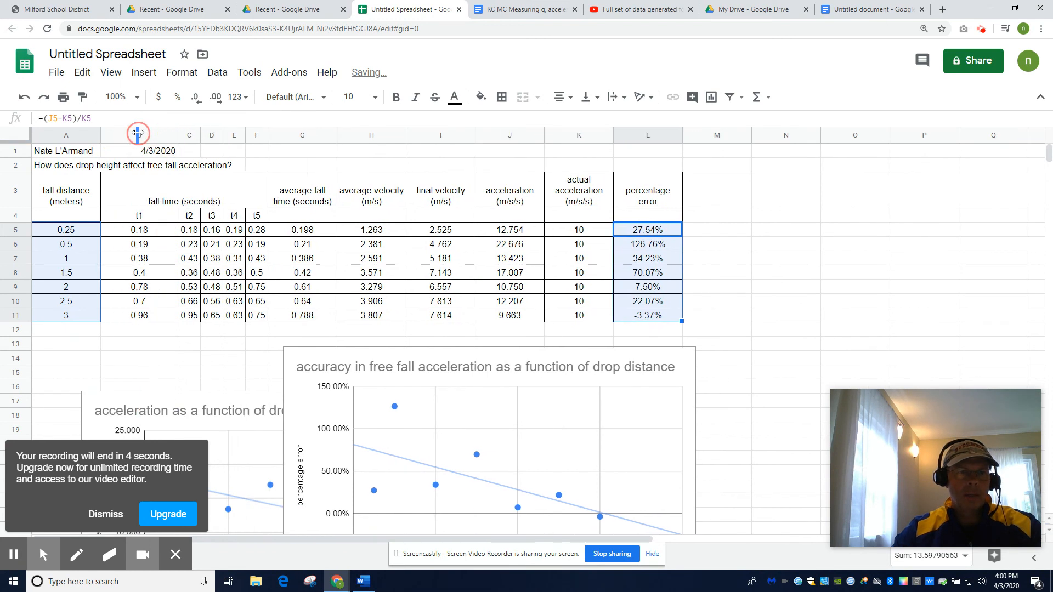